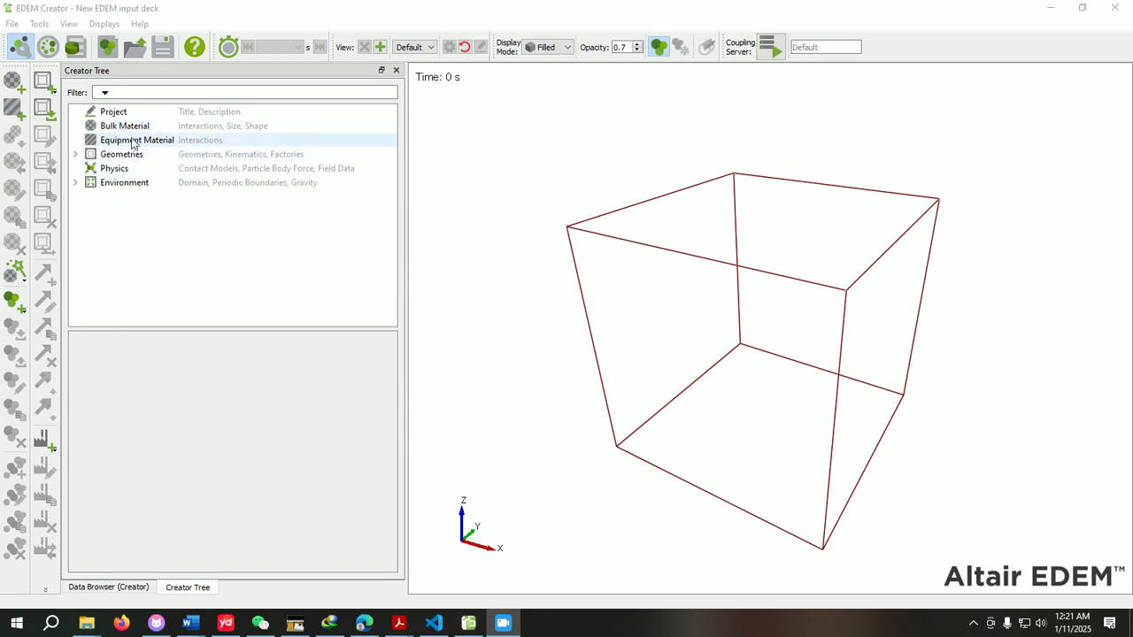
# Step: Add two new equipment materials with their default properties to the Equipment Material section
pyautogui.rightClick(132, 139)
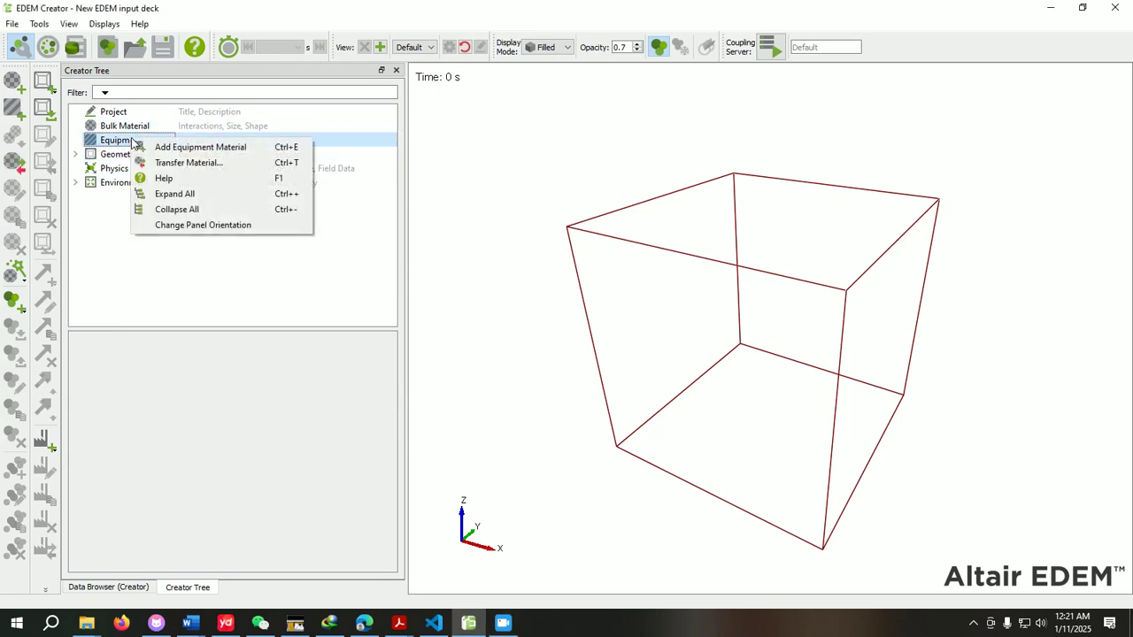
pyautogui.click(207, 148)
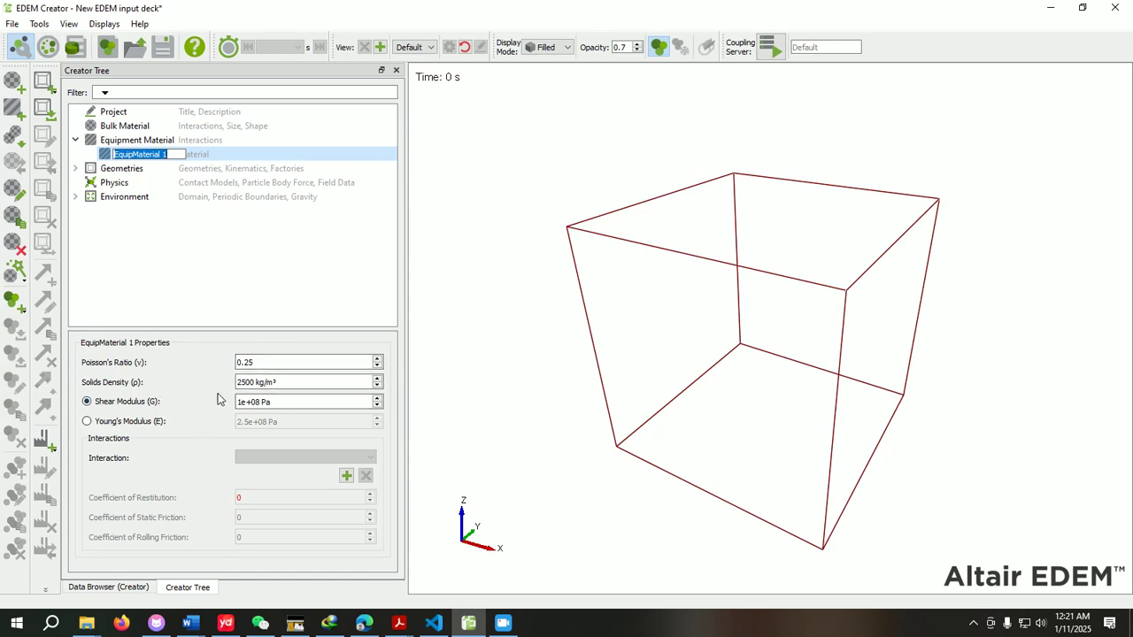
pyautogui.click(222, 250)
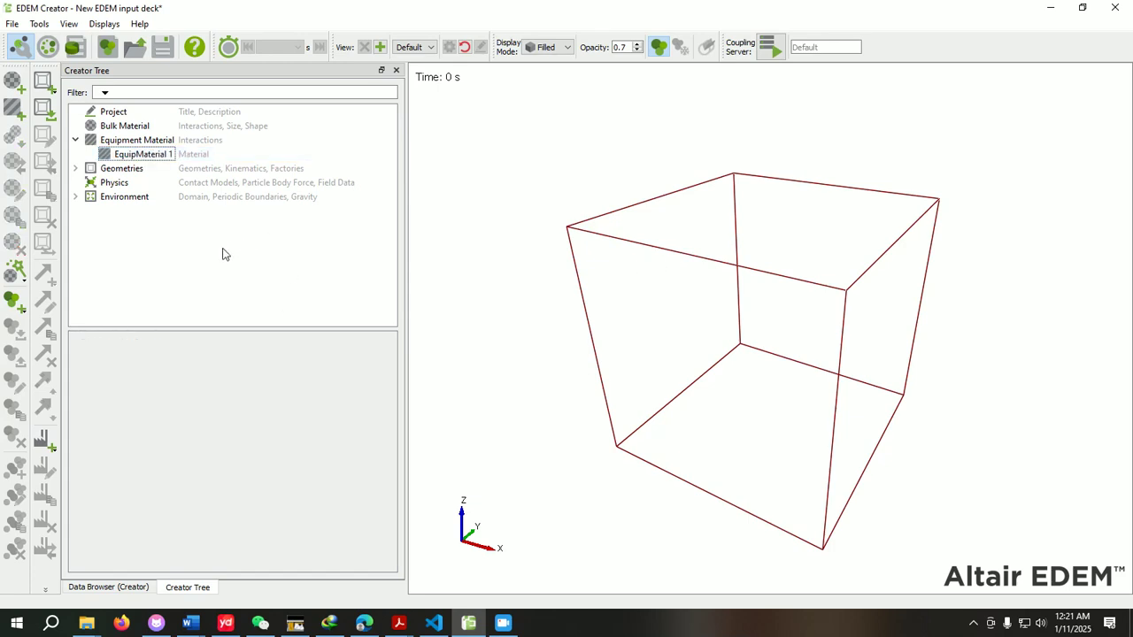
pyautogui.rightClick(140, 146)
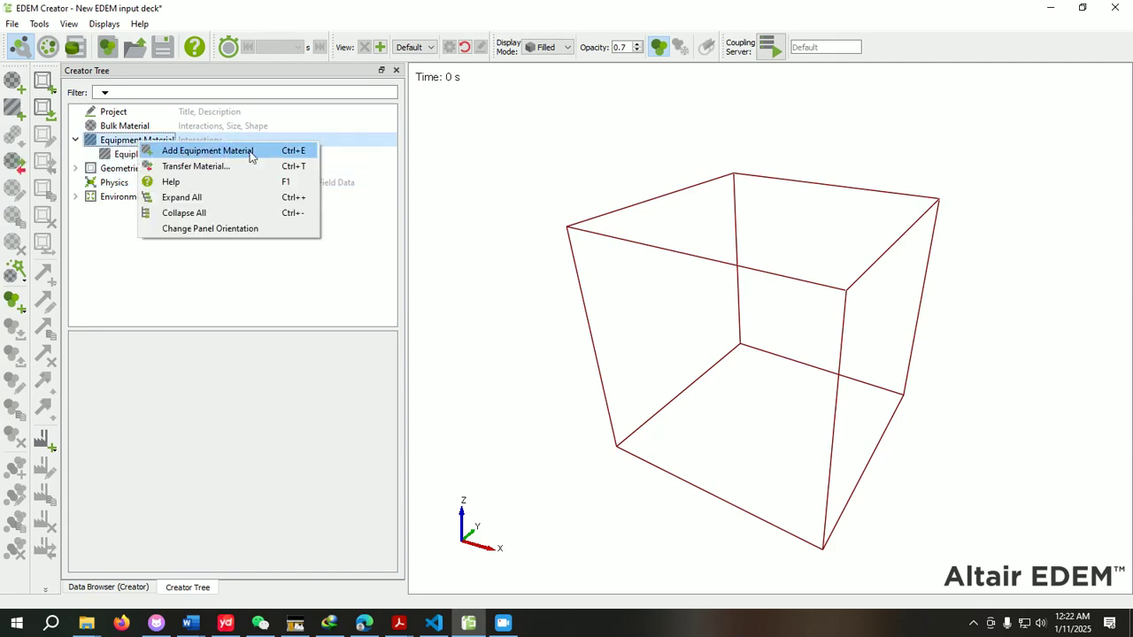
pyautogui.click(208, 150)
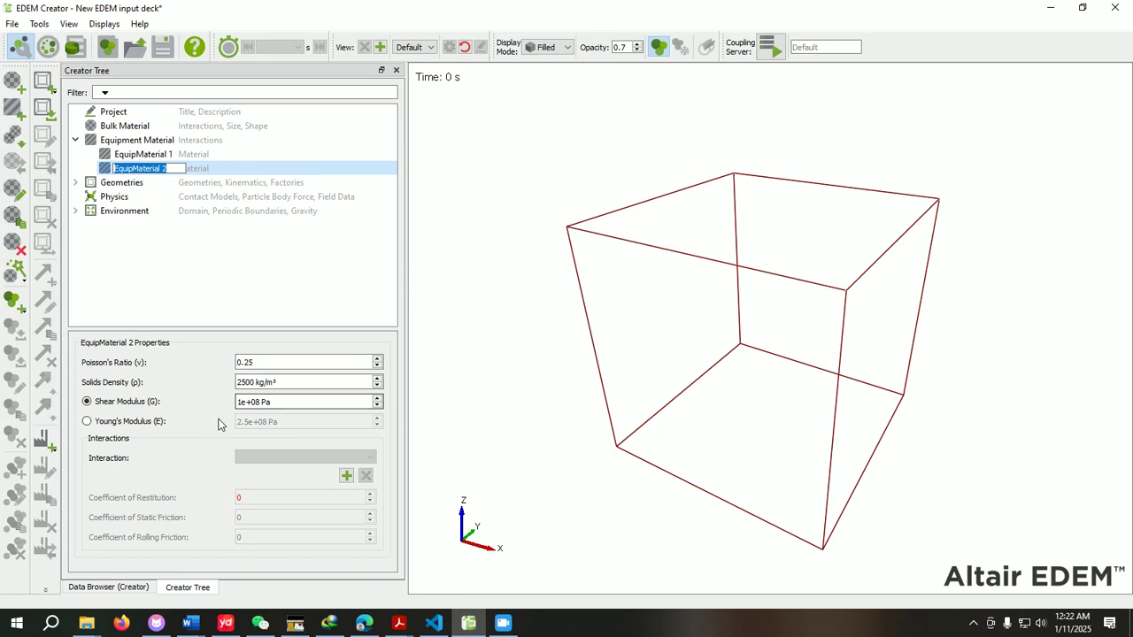
pyautogui.click(294, 279)
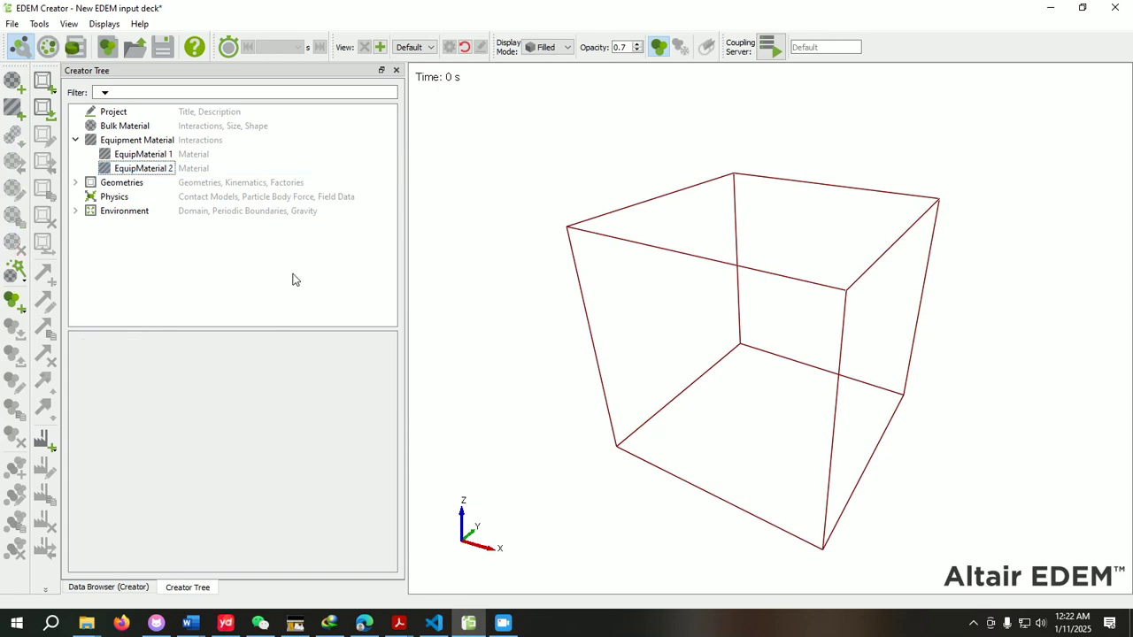
# Step: Rename the first equipment material to Steel
pyautogui.rightClick(149, 159)
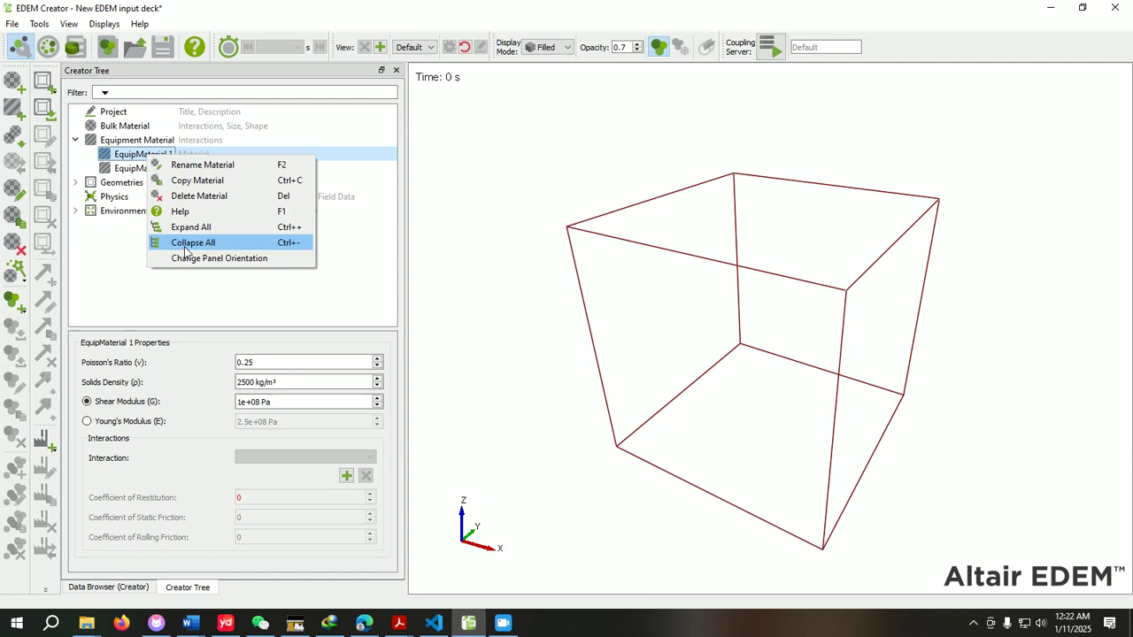
pyautogui.click(233, 165)
pyautogui.write('Steel')
pyautogui.press('Return')
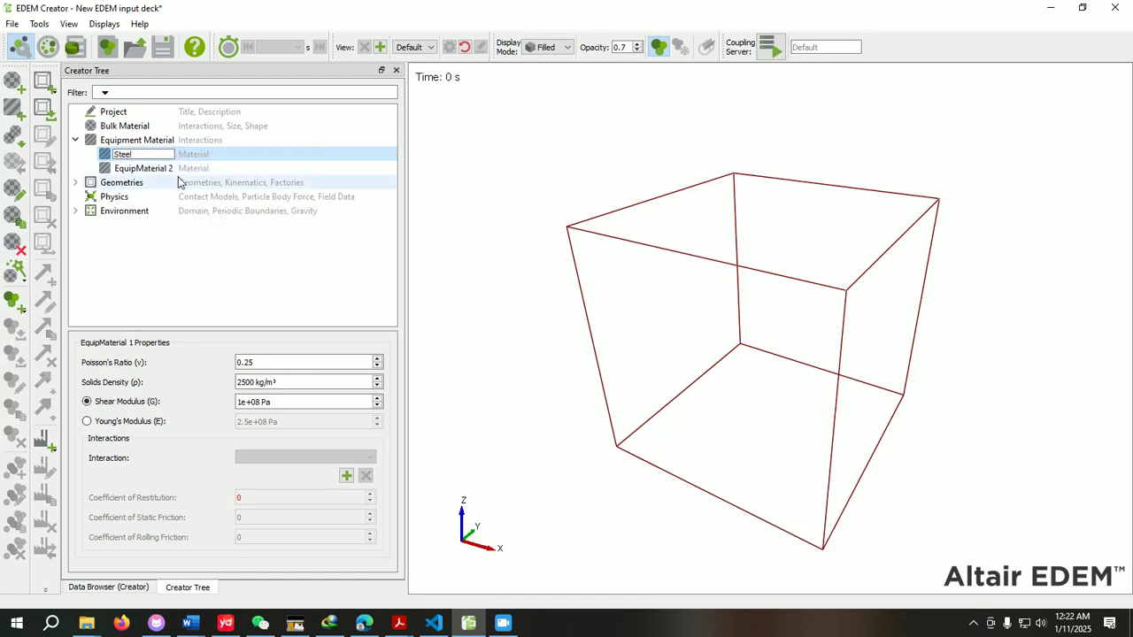
# Step: Rename the second equipment material to aluminium
pyautogui.click(142, 169)
pyautogui.rightClick(146, 171)
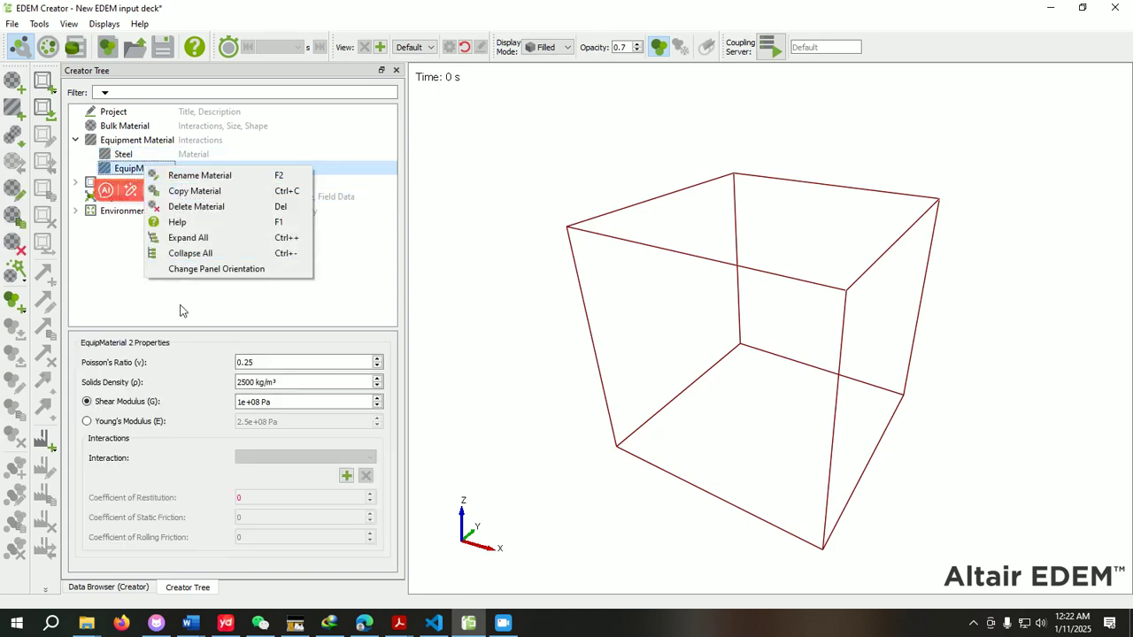
pyautogui.click(227, 175)
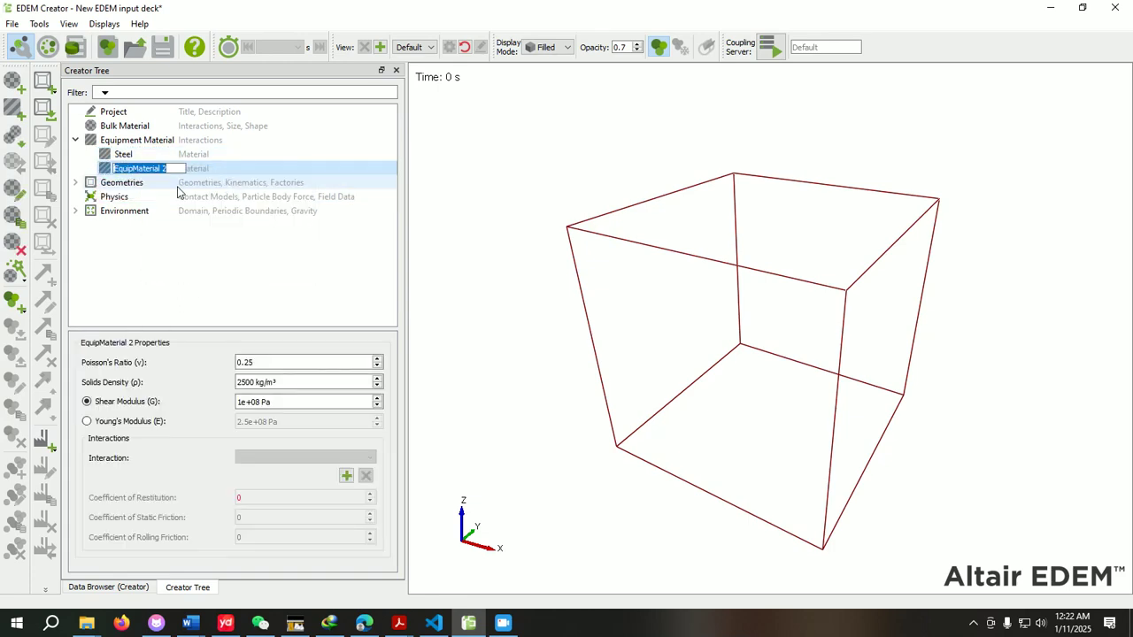
pyautogui.write('aluminium')
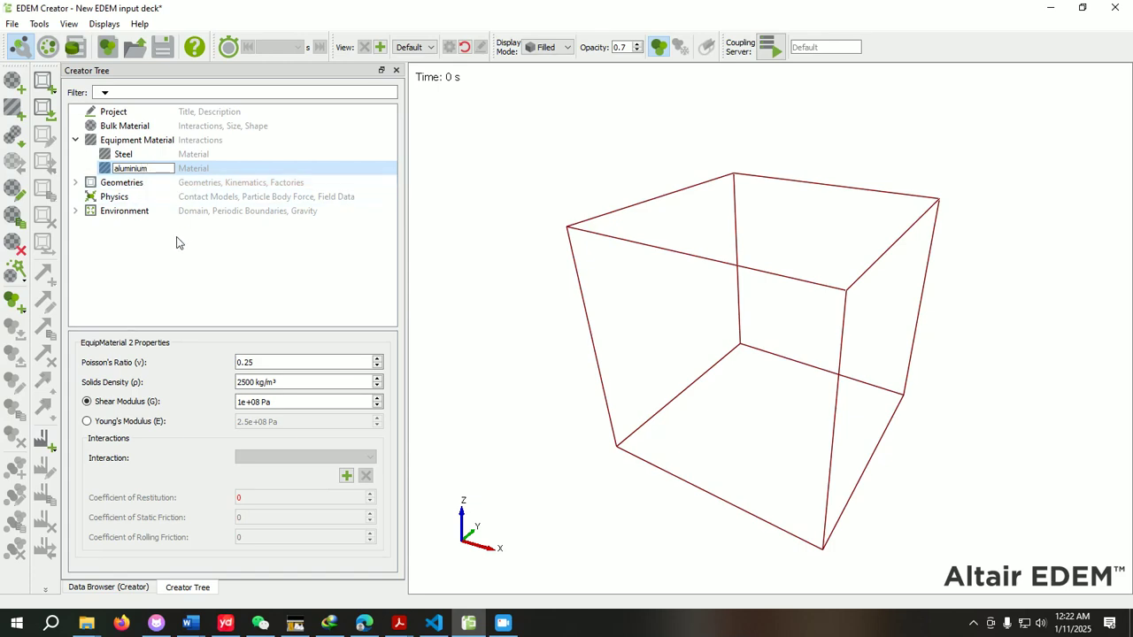
pyautogui.click(178, 240)
pyautogui.click(150, 154)
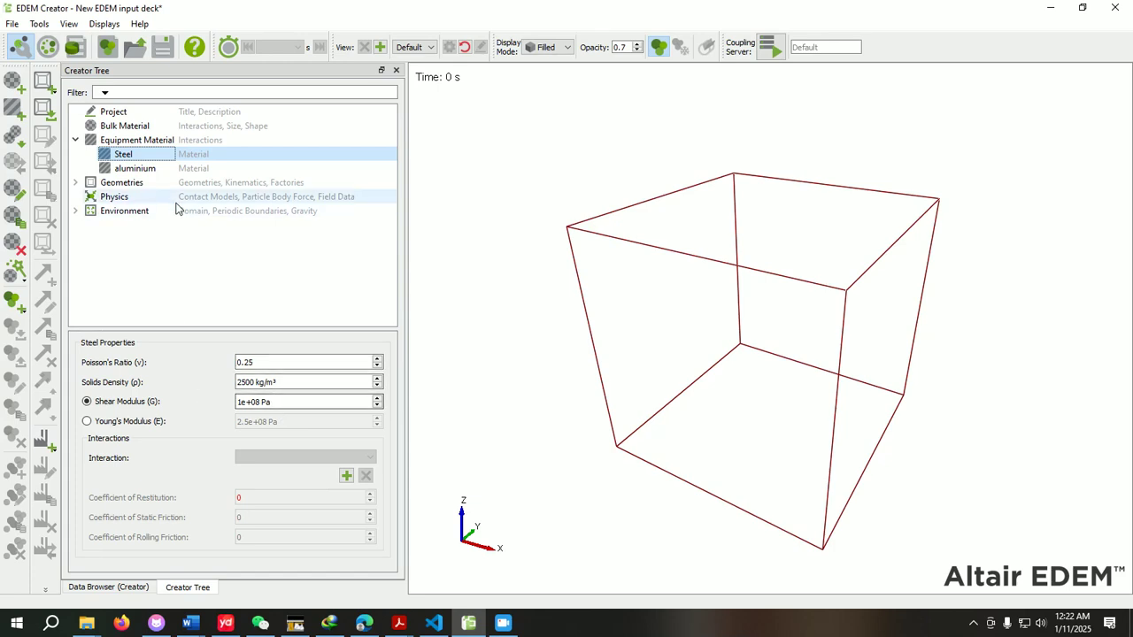
pyautogui.click(143, 169)
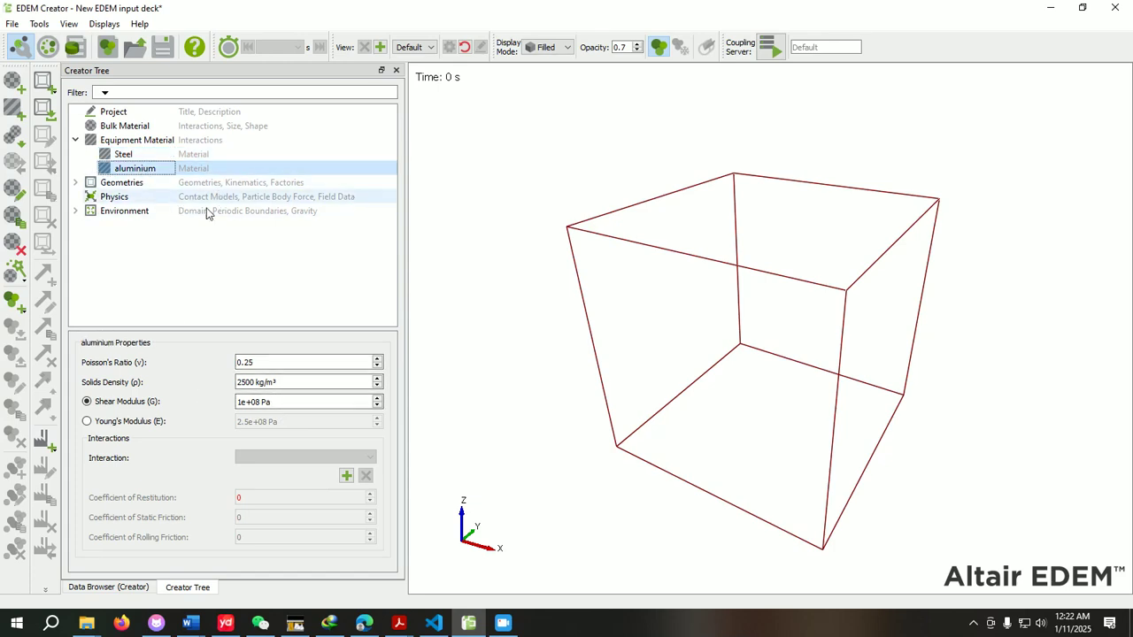
pyautogui.click(223, 285)
pyautogui.click(135, 141)
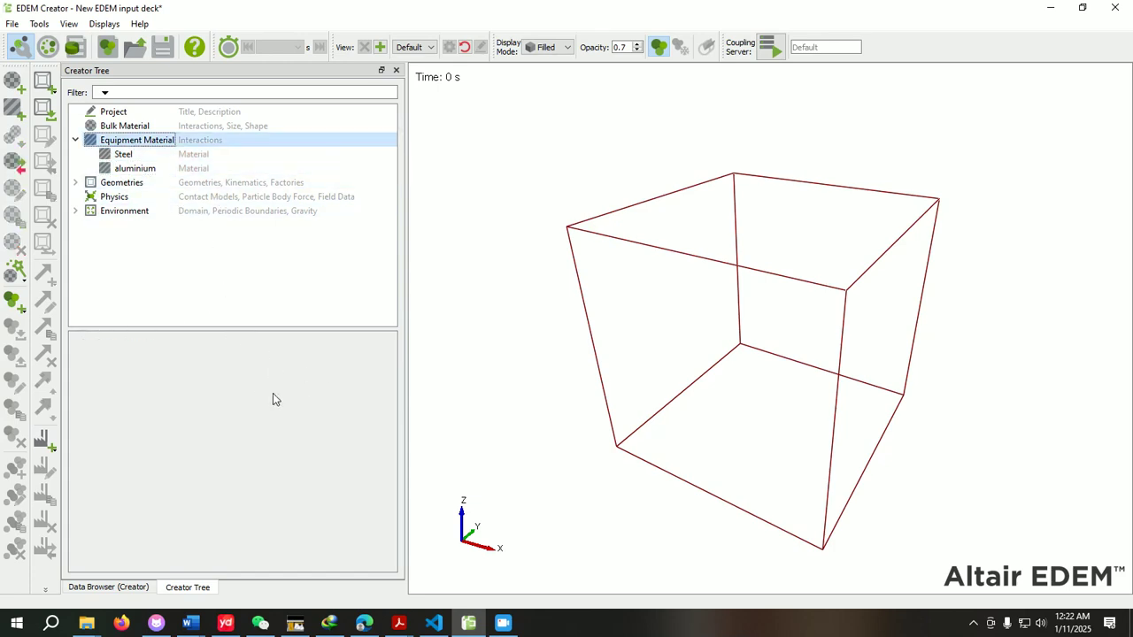
pyautogui.click(123, 155)
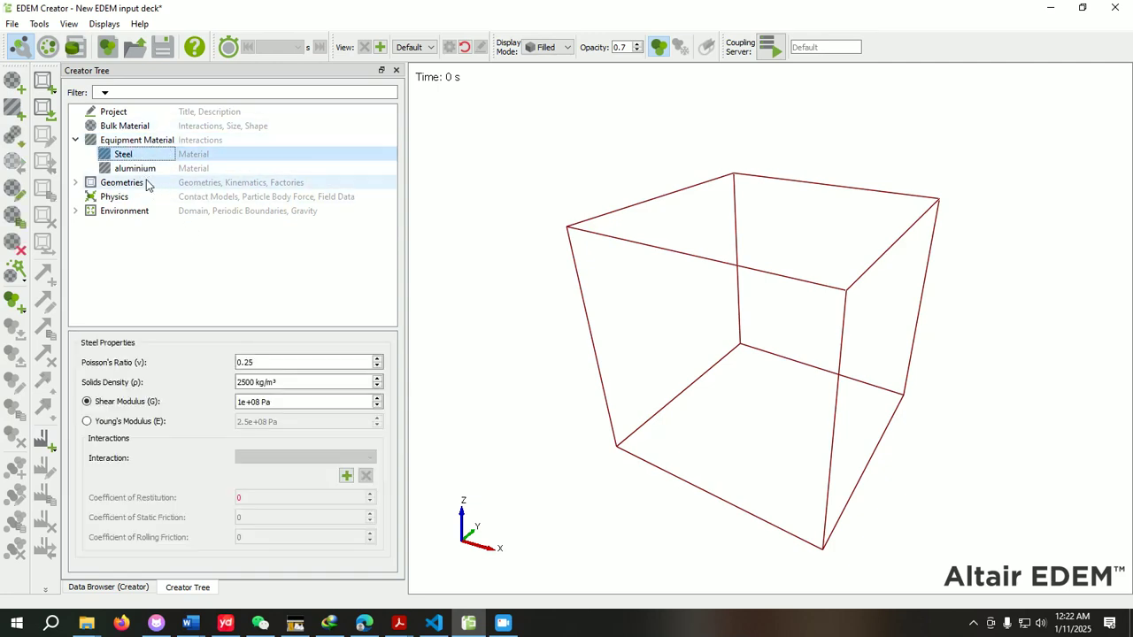
# Step: Add a box geometry to the Geometries section and name it box1
pyautogui.click(79, 182)
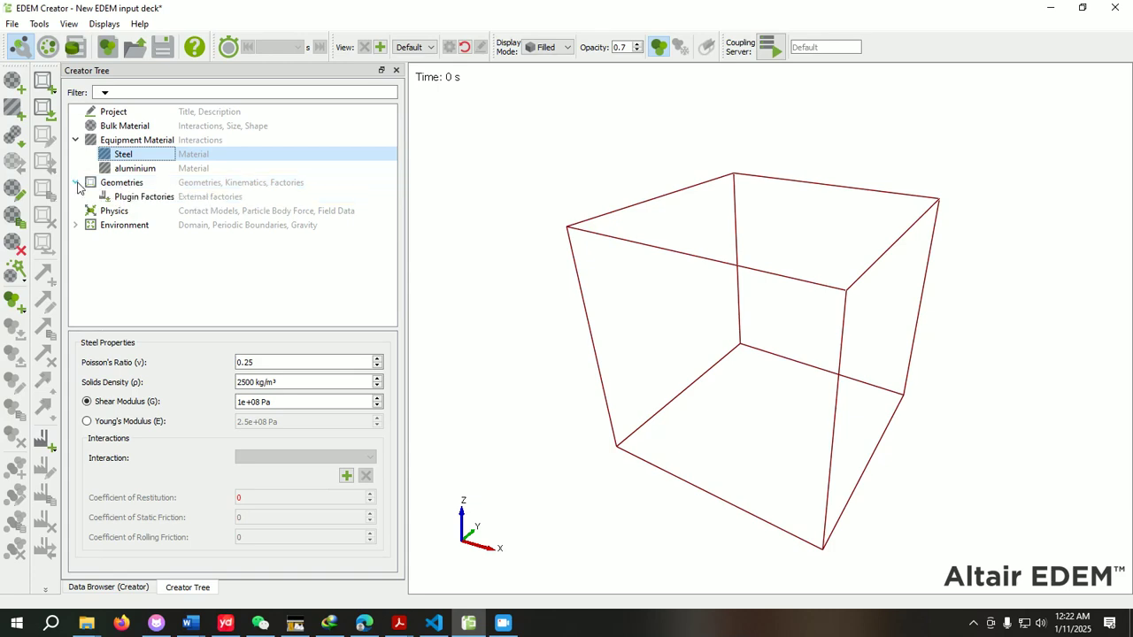
pyautogui.rightClick(139, 184)
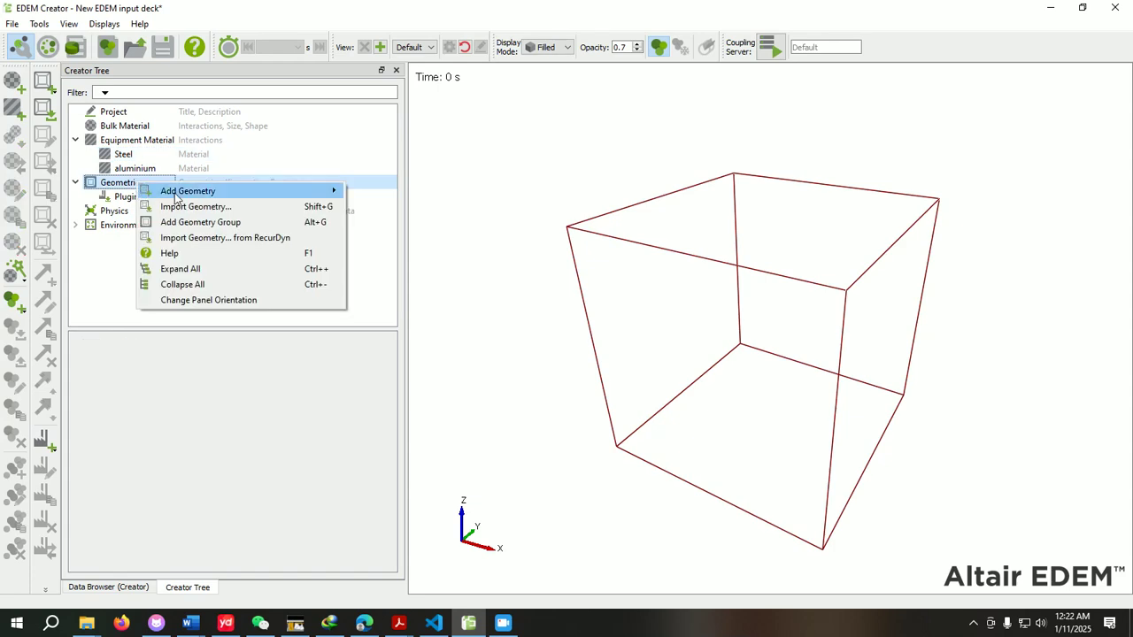
pyautogui.moveTo(176, 195)
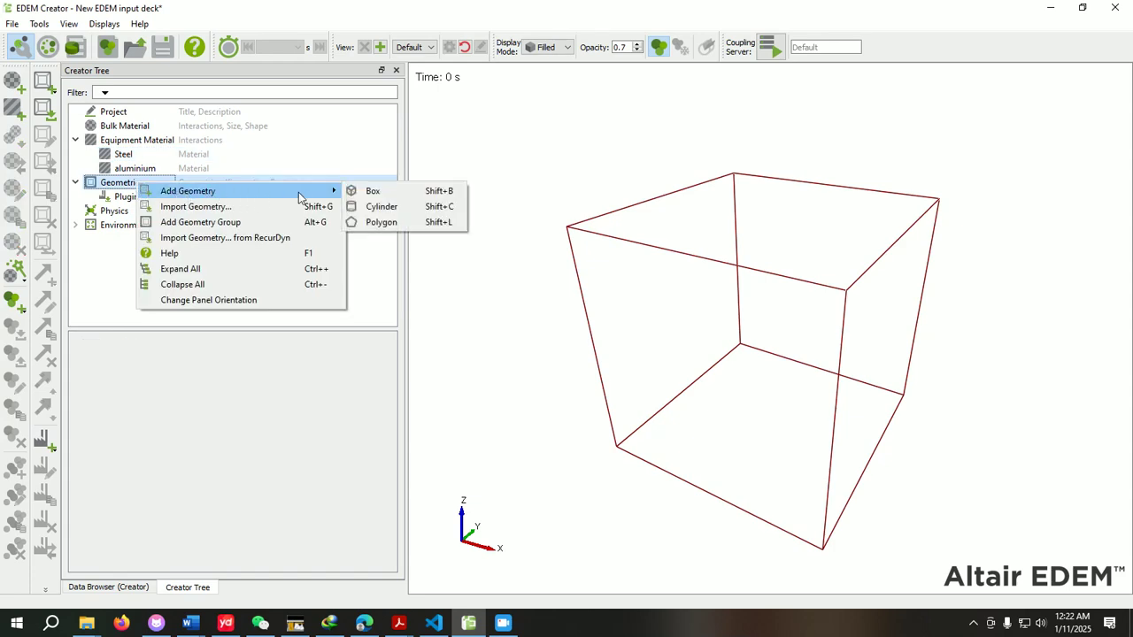
pyautogui.click(392, 193)
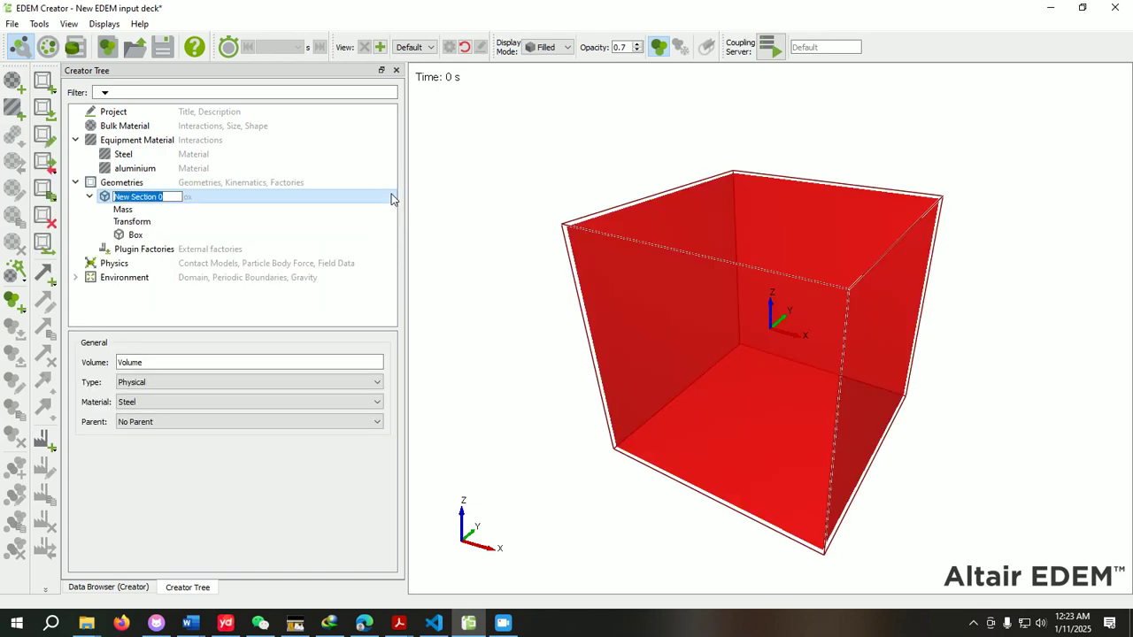
pyautogui.write('n')
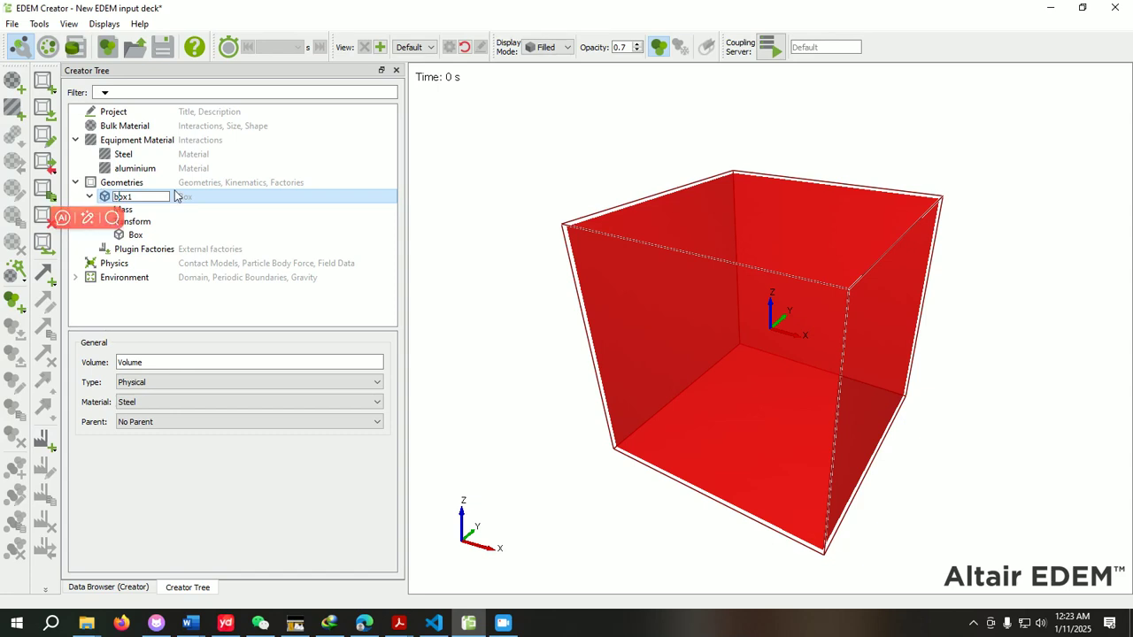
pyautogui.click(483, 219)
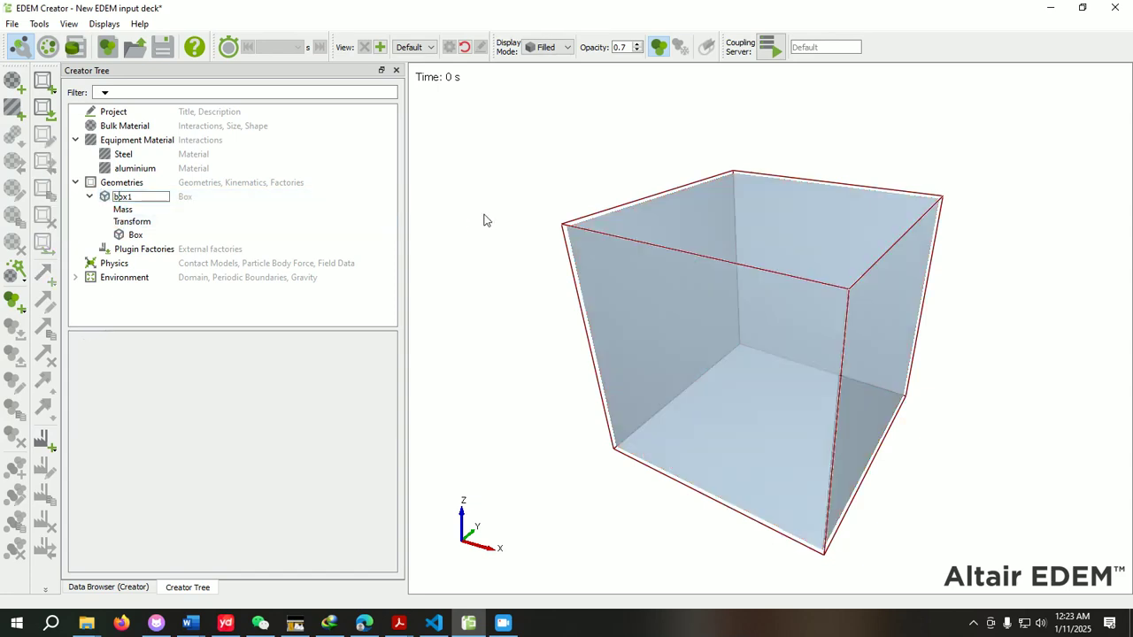
# Step: Choose Physical as the type and Steel as the material for box1
pyautogui.click(176, 208)
pyautogui.click(150, 200)
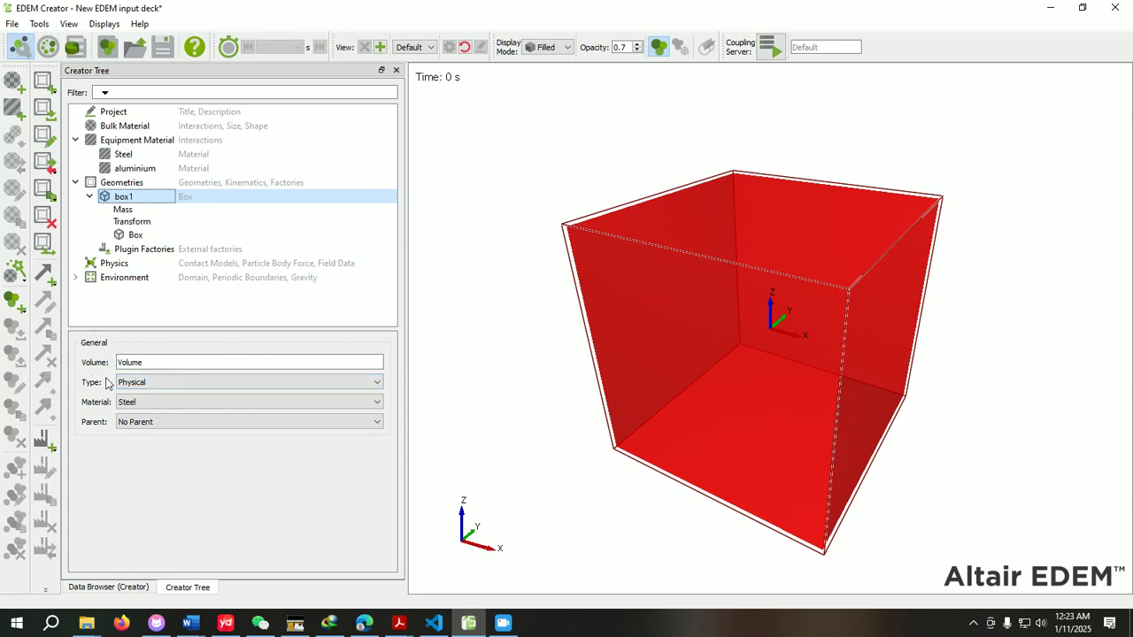
pyautogui.click(167, 386)
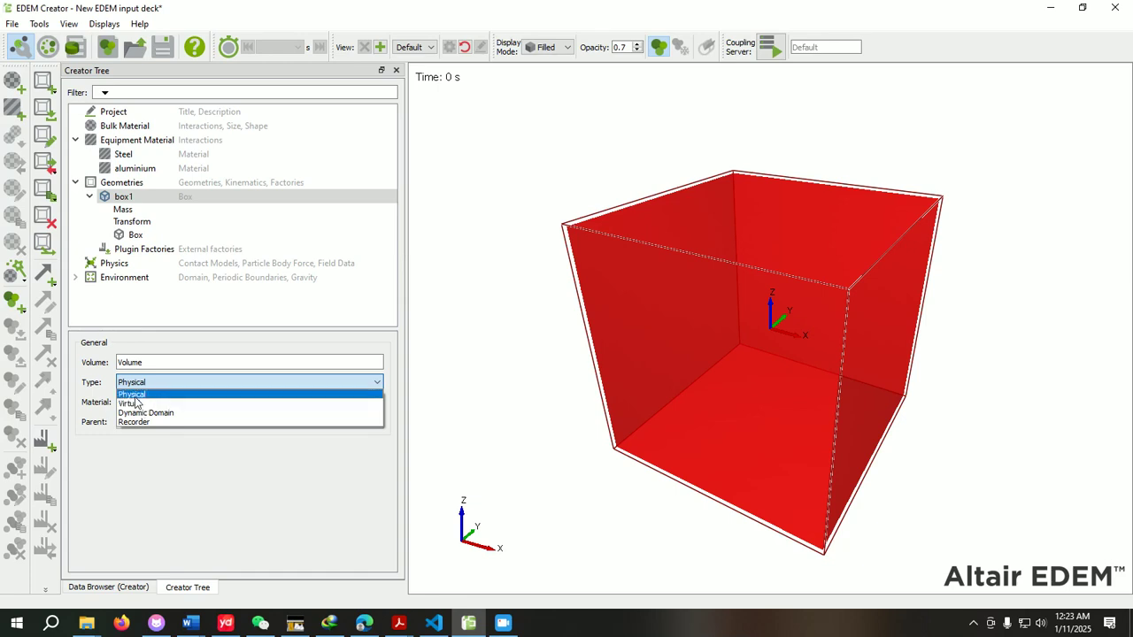
pyautogui.click(173, 396)
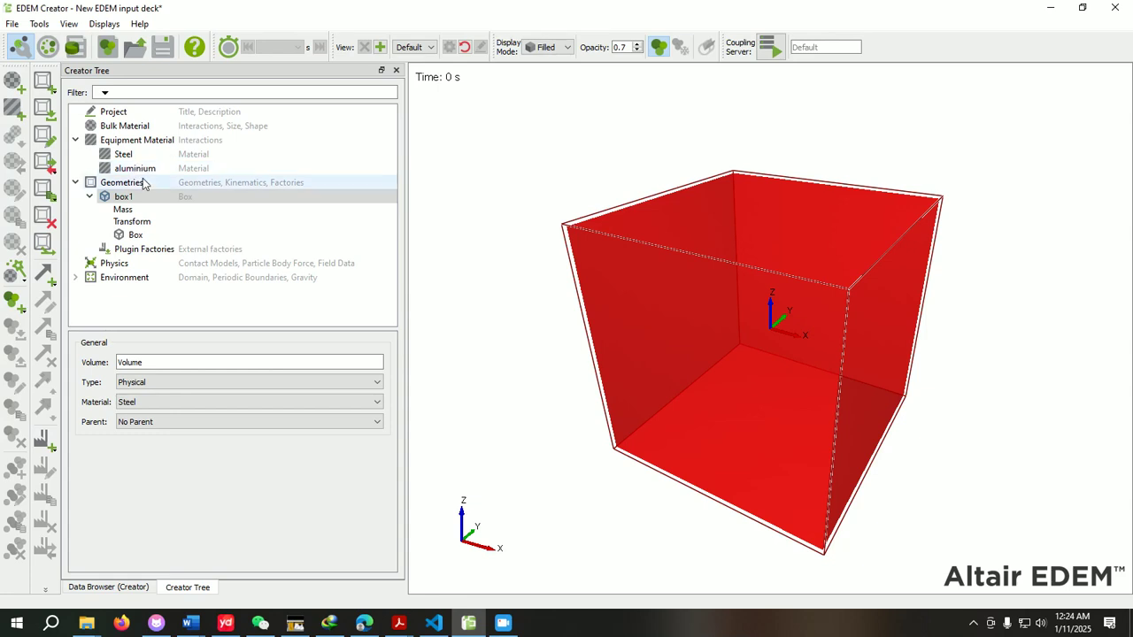
pyautogui.click(157, 405)
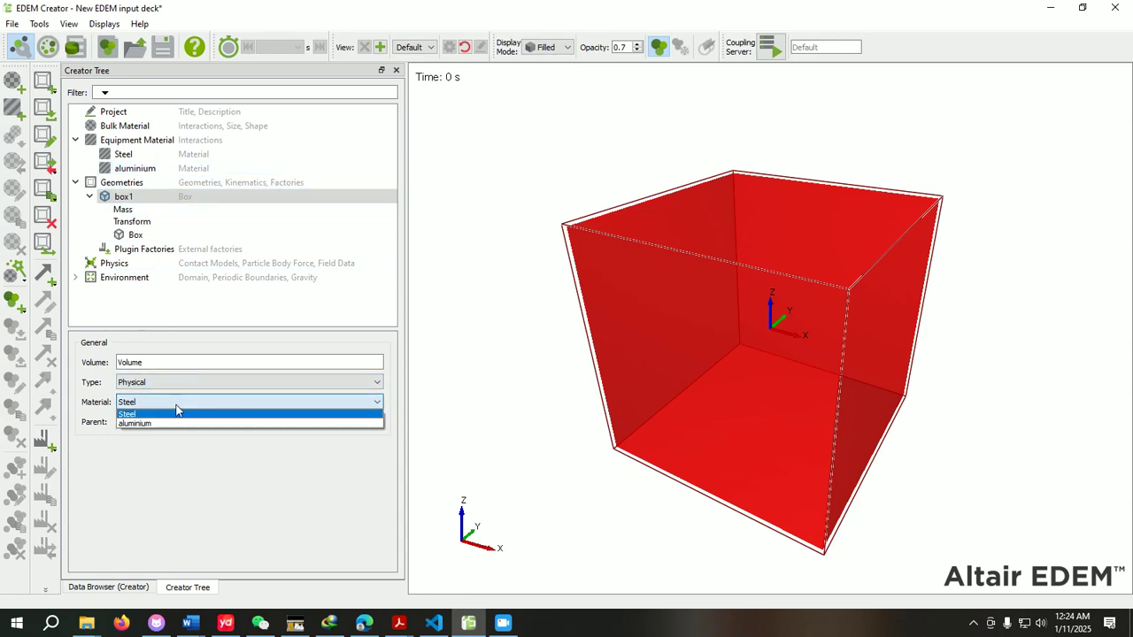
pyautogui.click(145, 415)
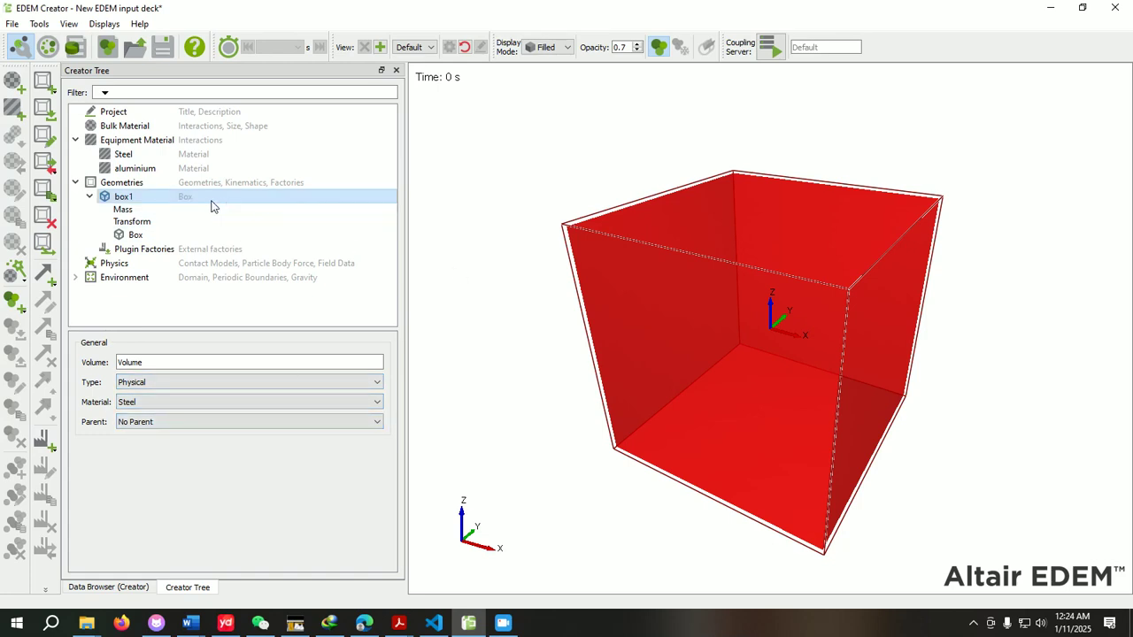
# Step: Examine the center of mass, mass and moment of inertia settings of box1
pyautogui.click(139, 211)
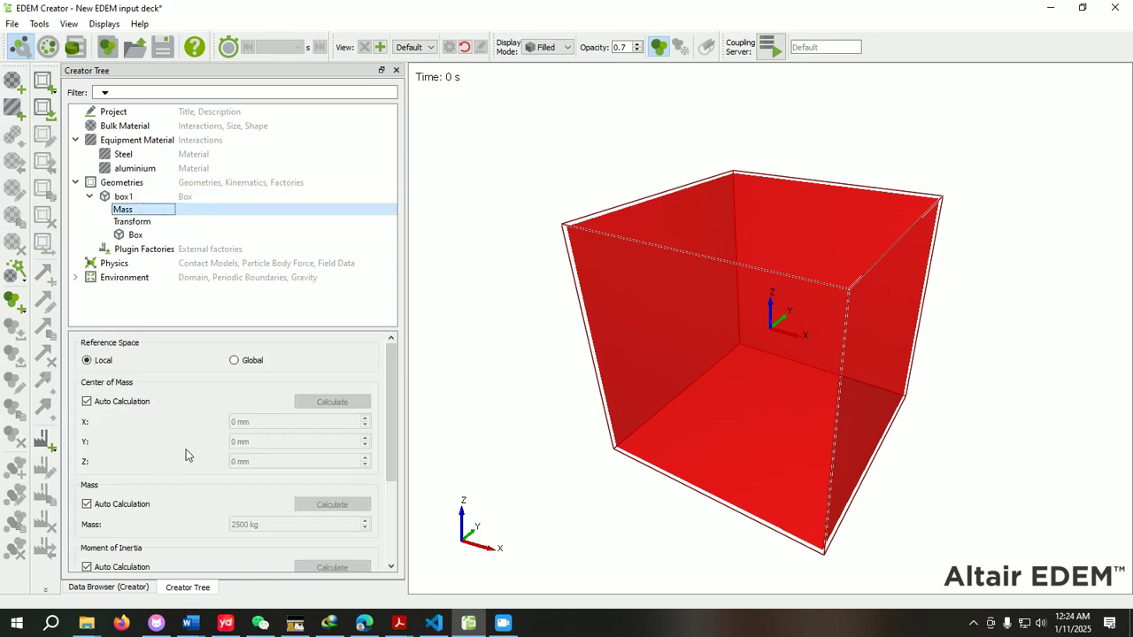
pyautogui.scroll(-5, 283, 515)
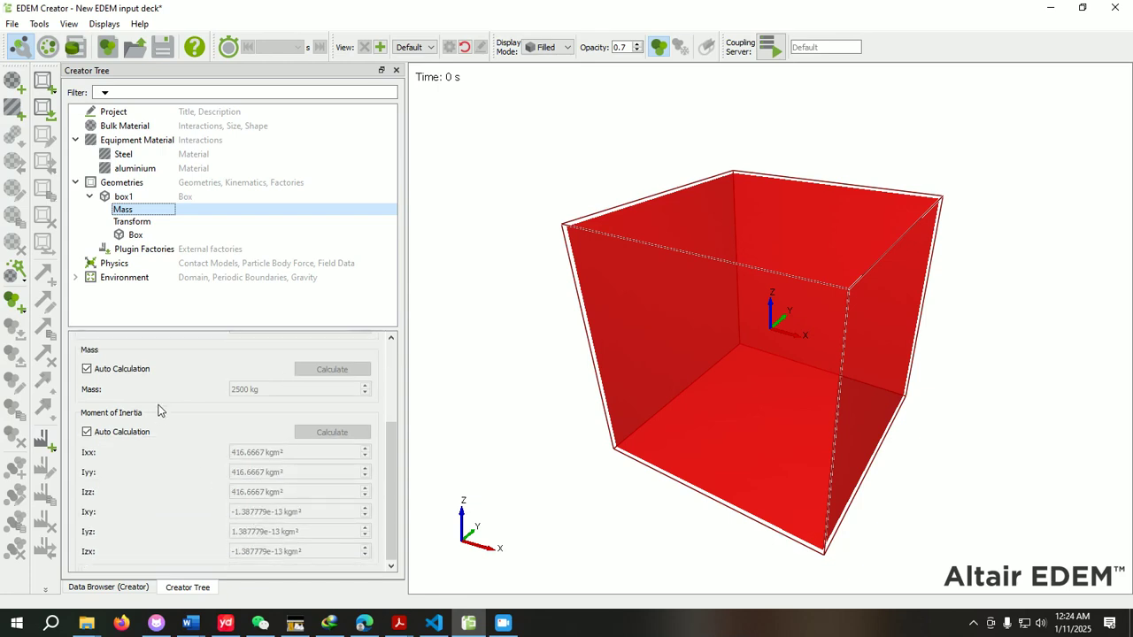
pyautogui.scroll(2, 137, 409)
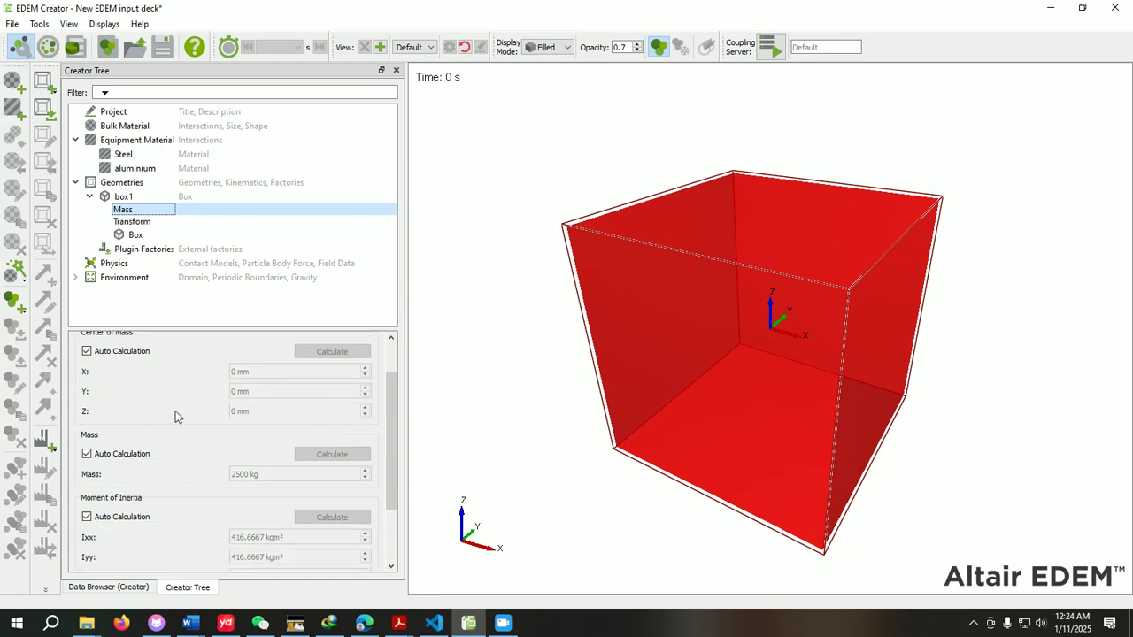
# Step: Set the X and Y lengths of box1 to 100 mm each
pyautogui.click(136, 237)
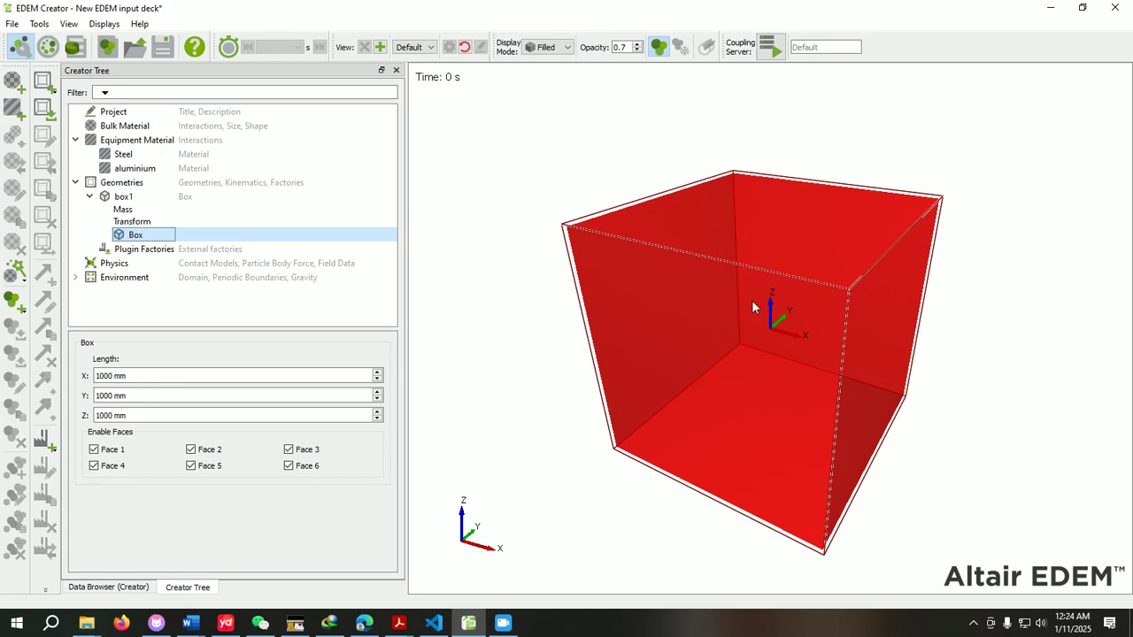
pyautogui.click(111, 395)
pyautogui.press('BackSpace')
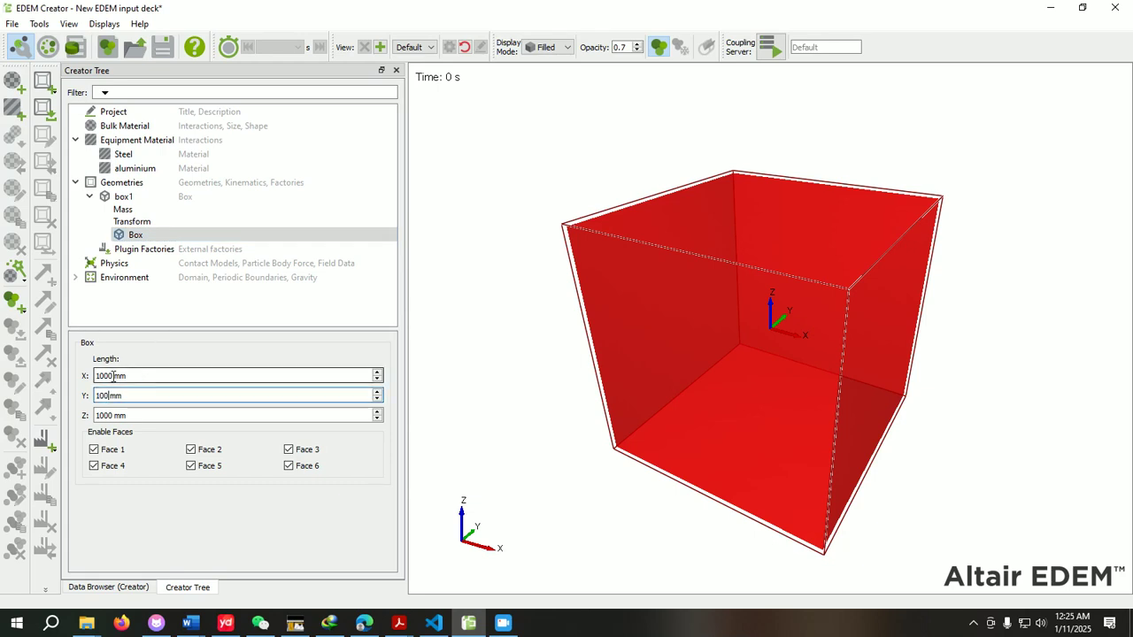
pyautogui.click(113, 376)
pyautogui.press('BackSpace')
pyautogui.click(531, 326)
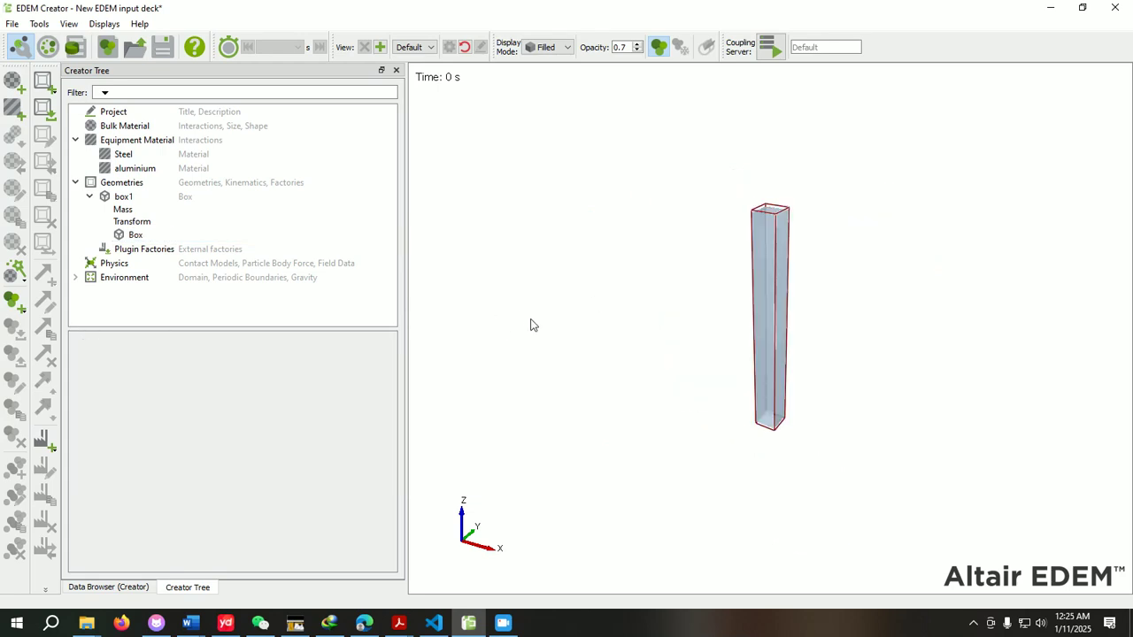
pyautogui.scroll(5, 811, 309)
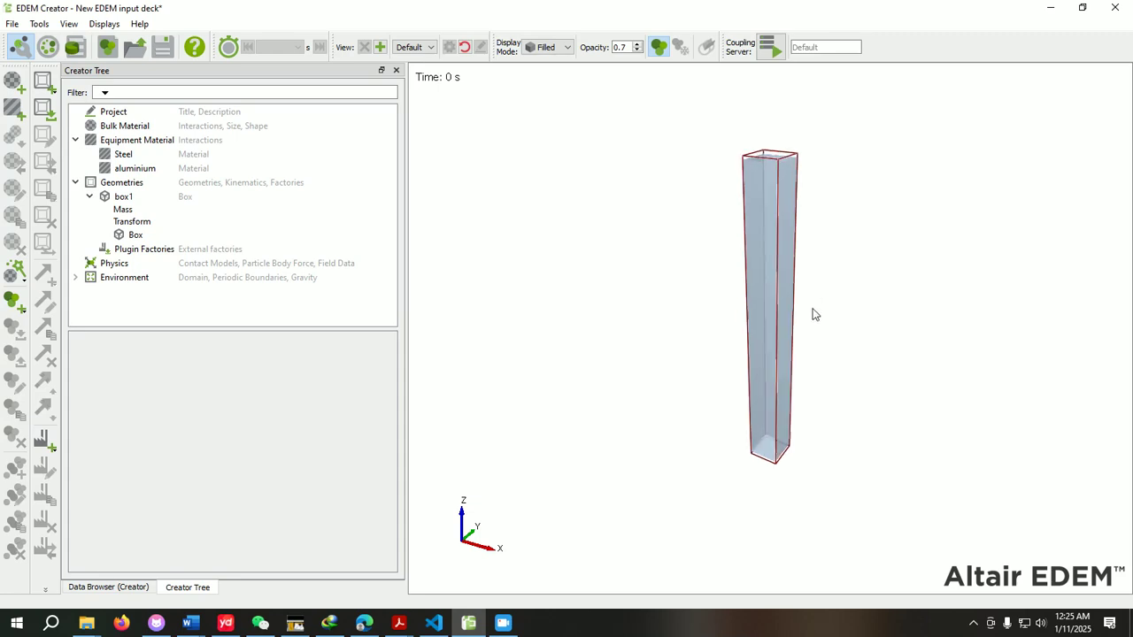
pyautogui.scroll(-3, 812, 309)
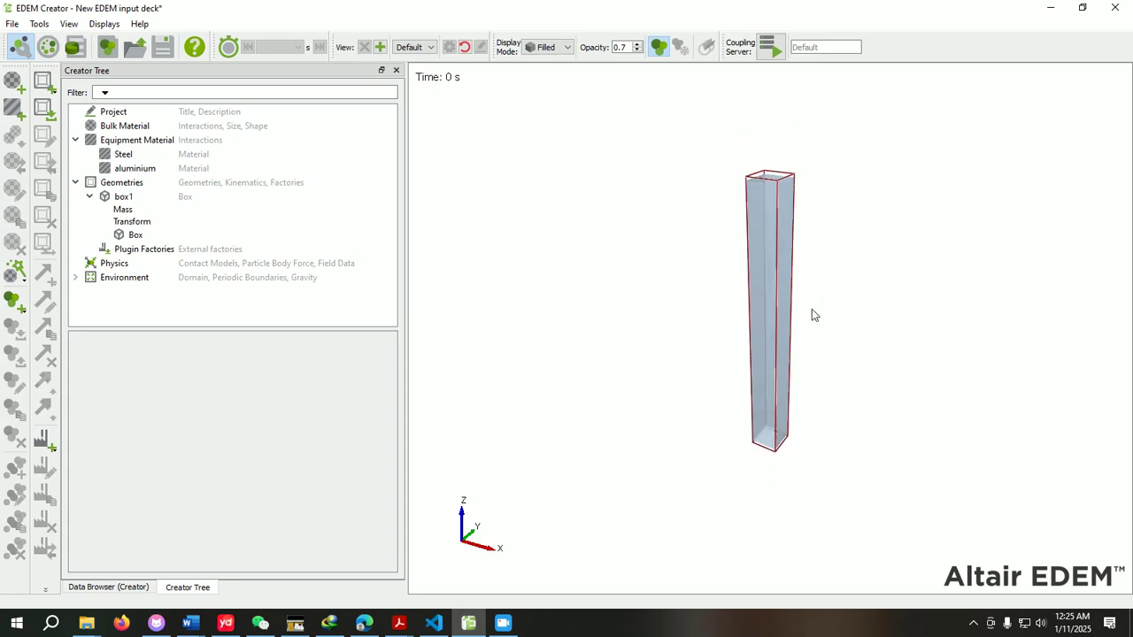
# Step: Set the X and Y lengths of box1 to 1000 mm each
pyautogui.click(132, 235)
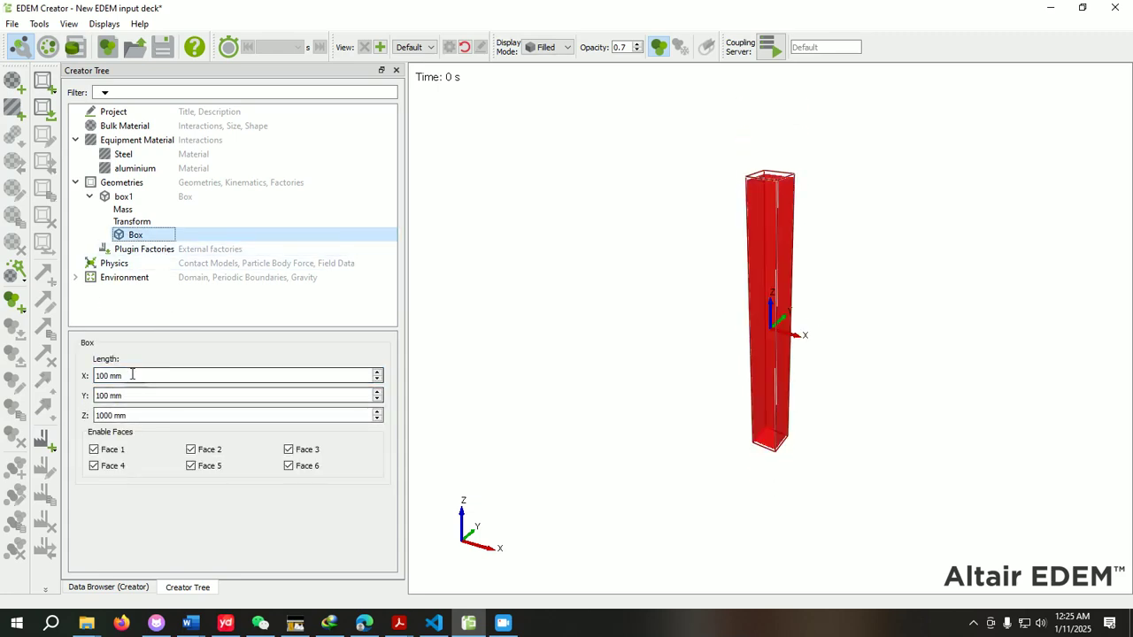
pyautogui.click(111, 394)
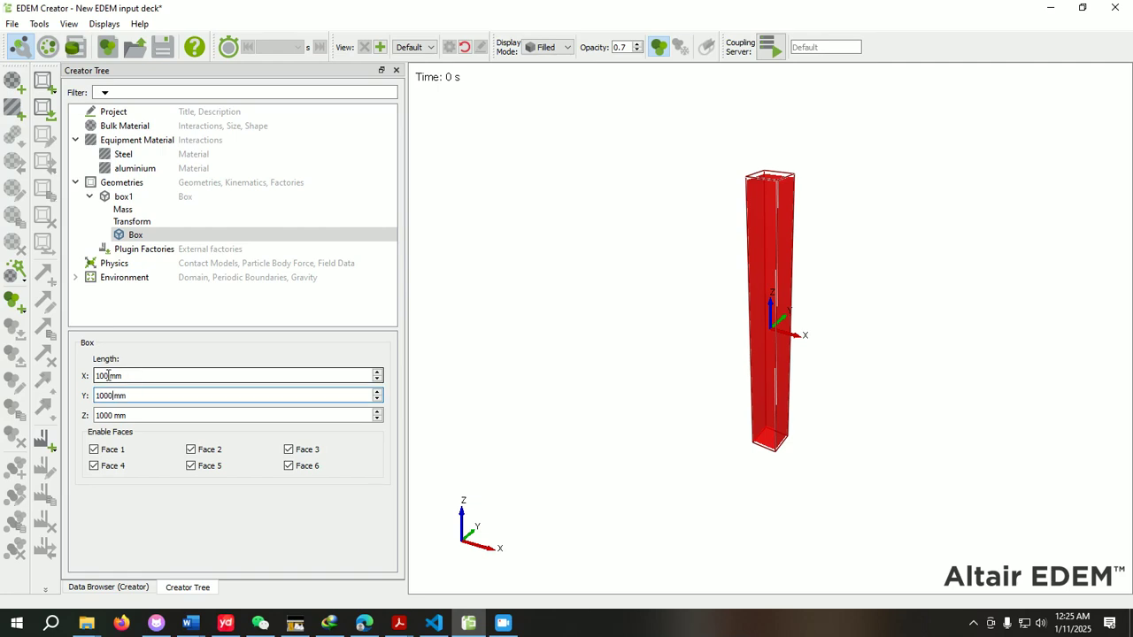
pyautogui.click(108, 375)
pyautogui.write('0')
pyautogui.click(498, 326)
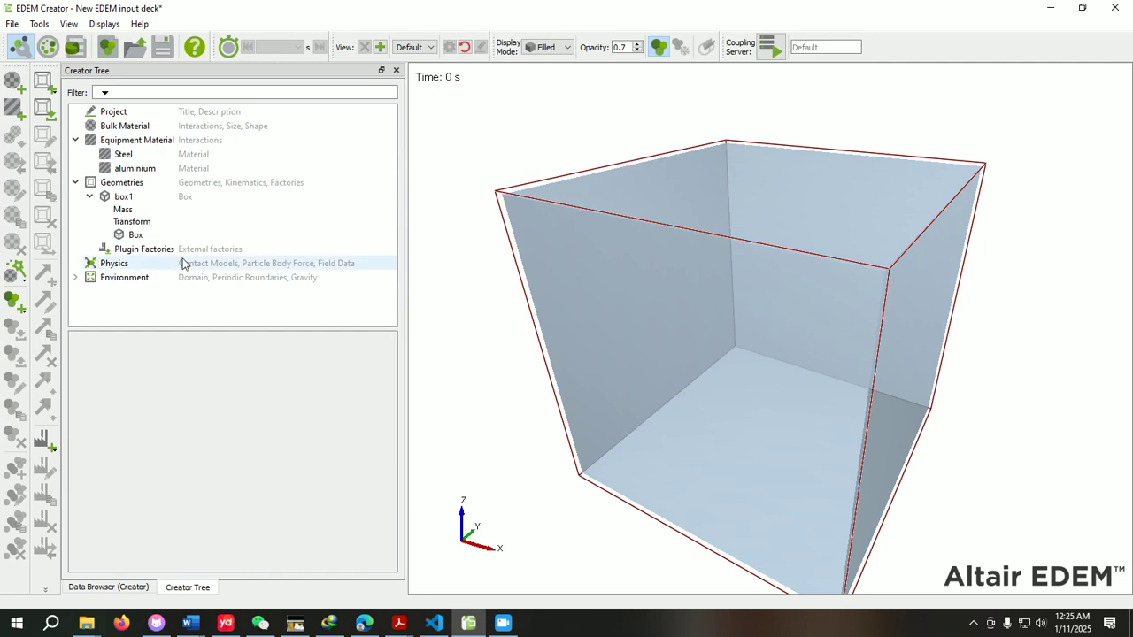
# Step: Disable Face 1 of box1 to view the box without it, and enable the face again
pyautogui.click(137, 235)
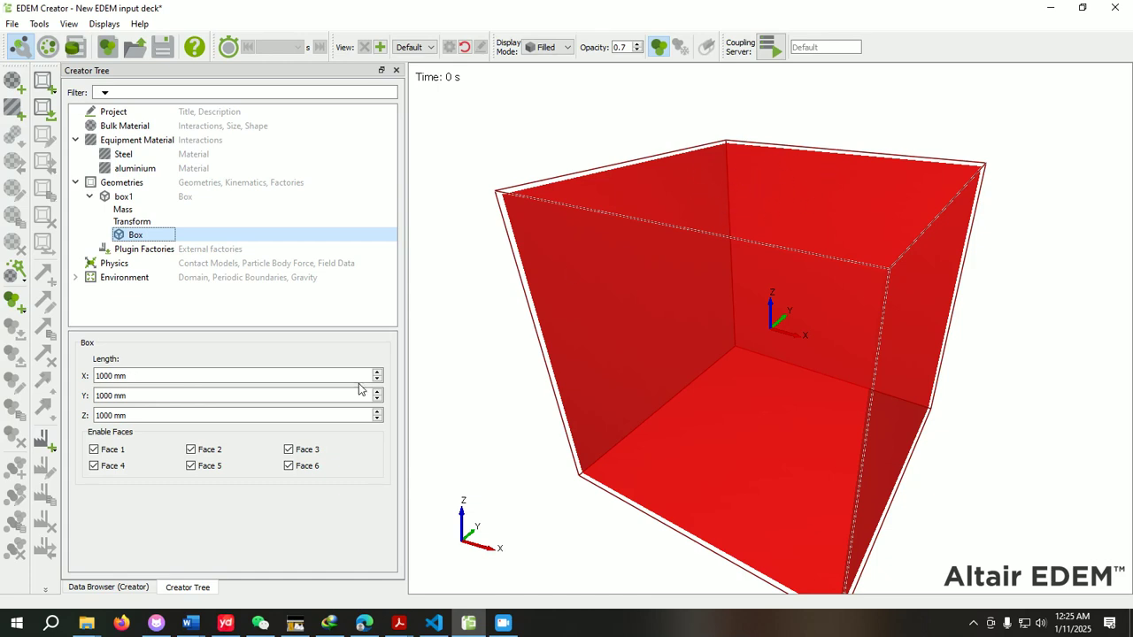
pyautogui.click(93, 449)
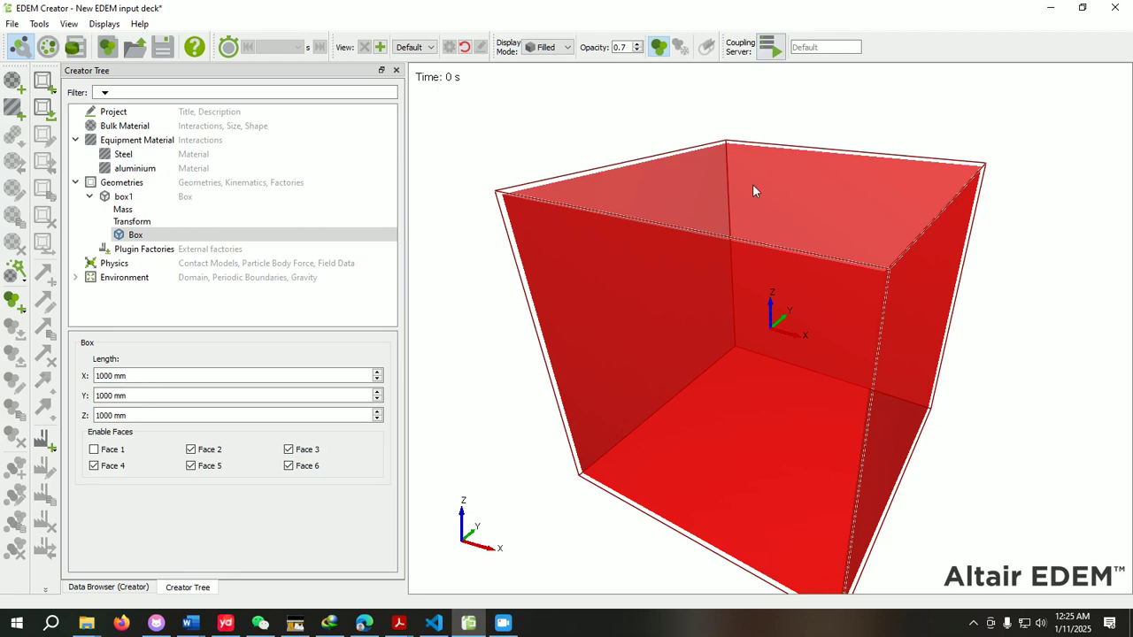
pyautogui.scroll(-2, 753, 190)
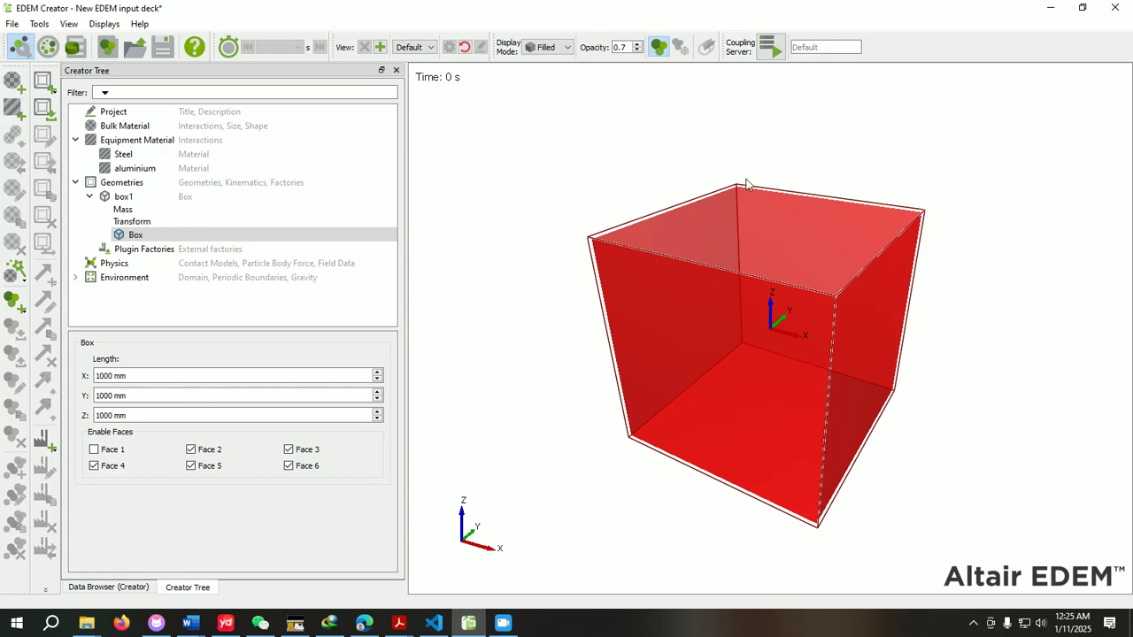
pyautogui.click(94, 449)
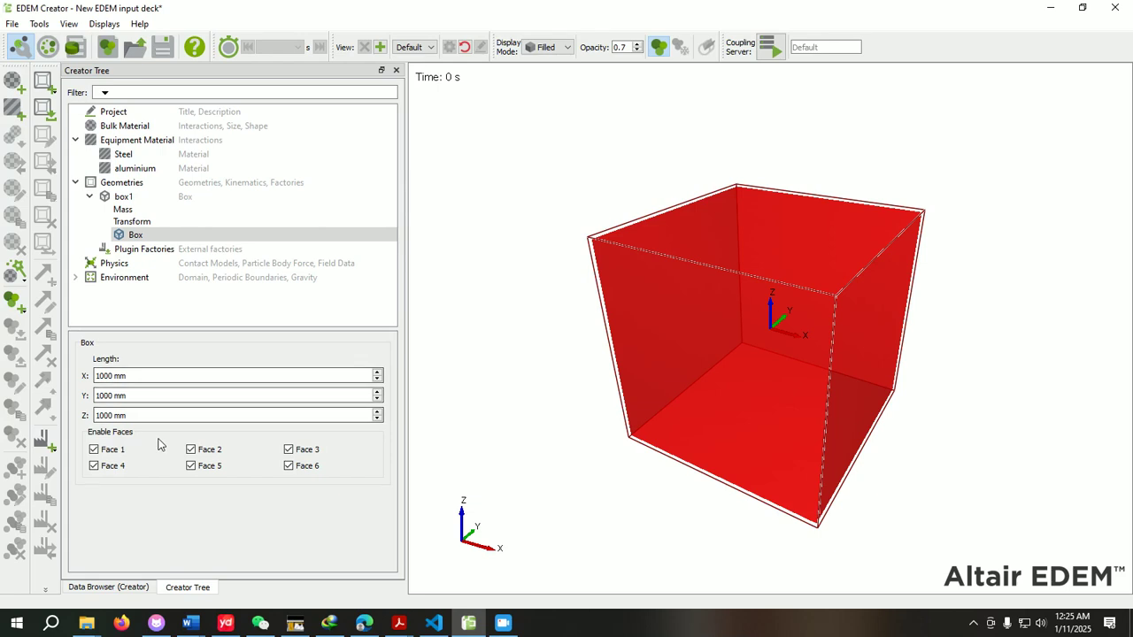
# Step: Set the X position of box1 to 100 mm in its transform settings
pyautogui.click(132, 222)
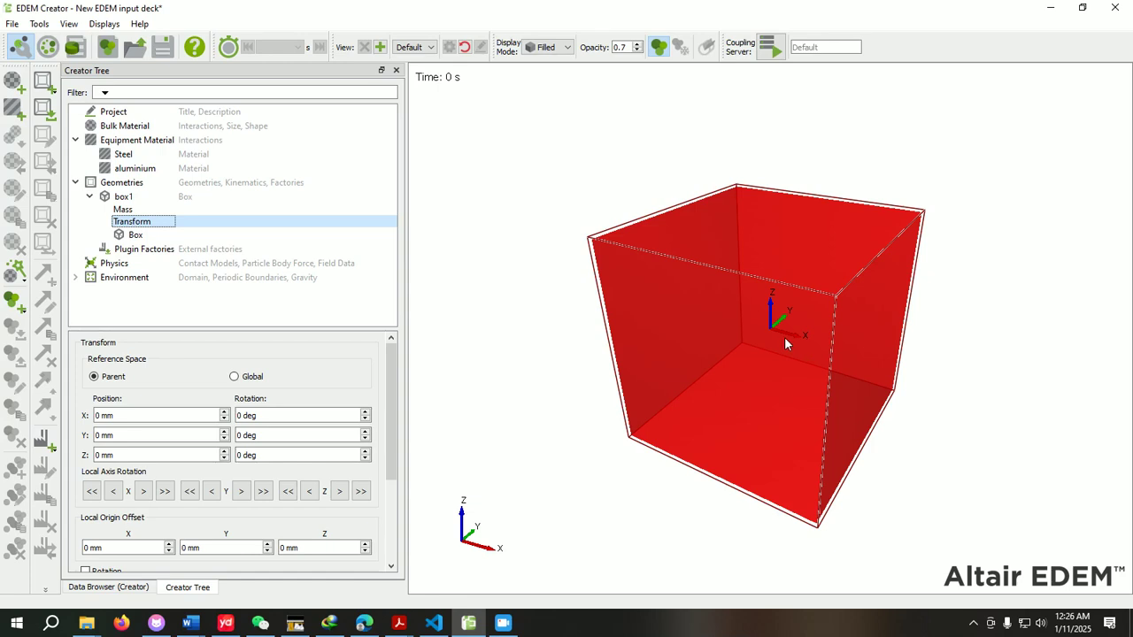
pyautogui.moveTo(101, 415); pyautogui.dragTo(88, 418)
pyautogui.write('100')
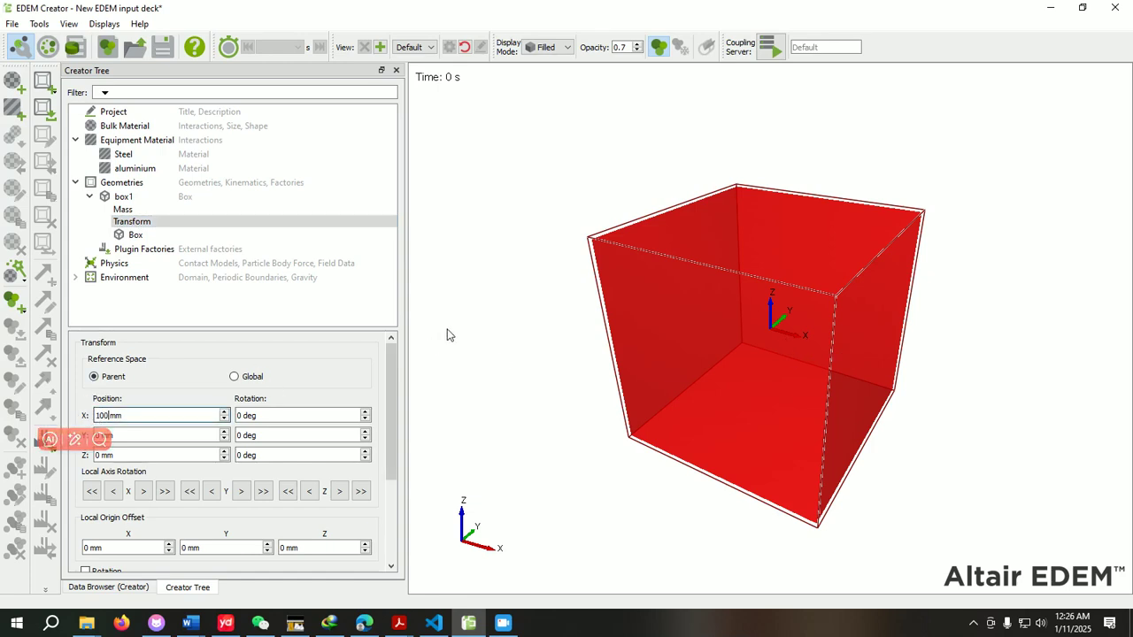
pyautogui.click(480, 318)
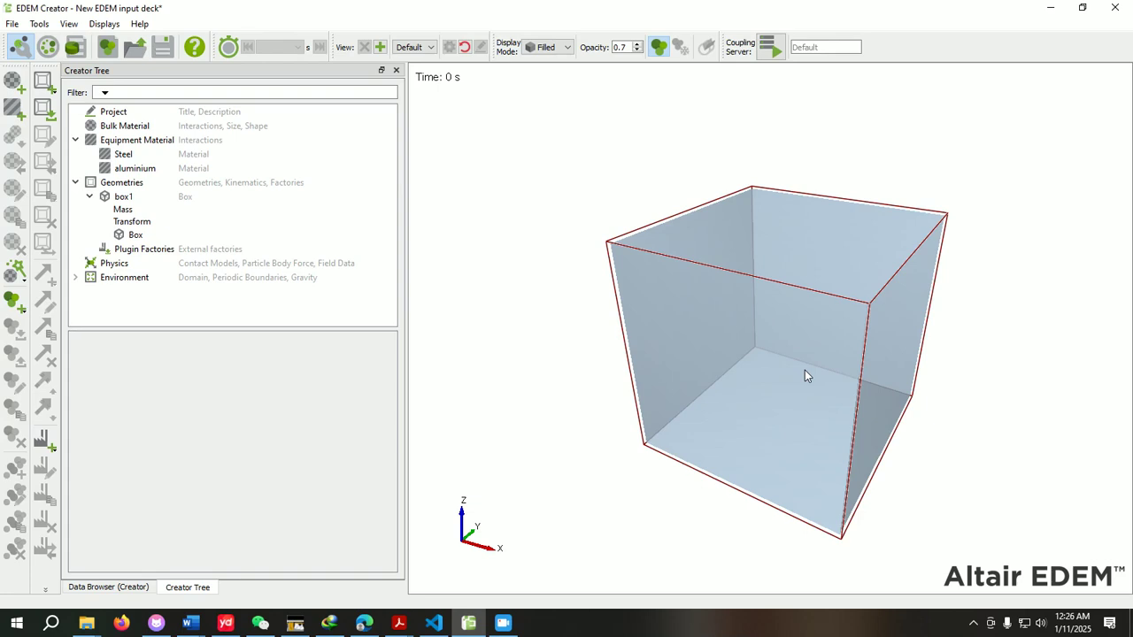
# Step: Rotate box1 by 45 degrees about the X axis in its transform settings
pyautogui.click(130, 221)
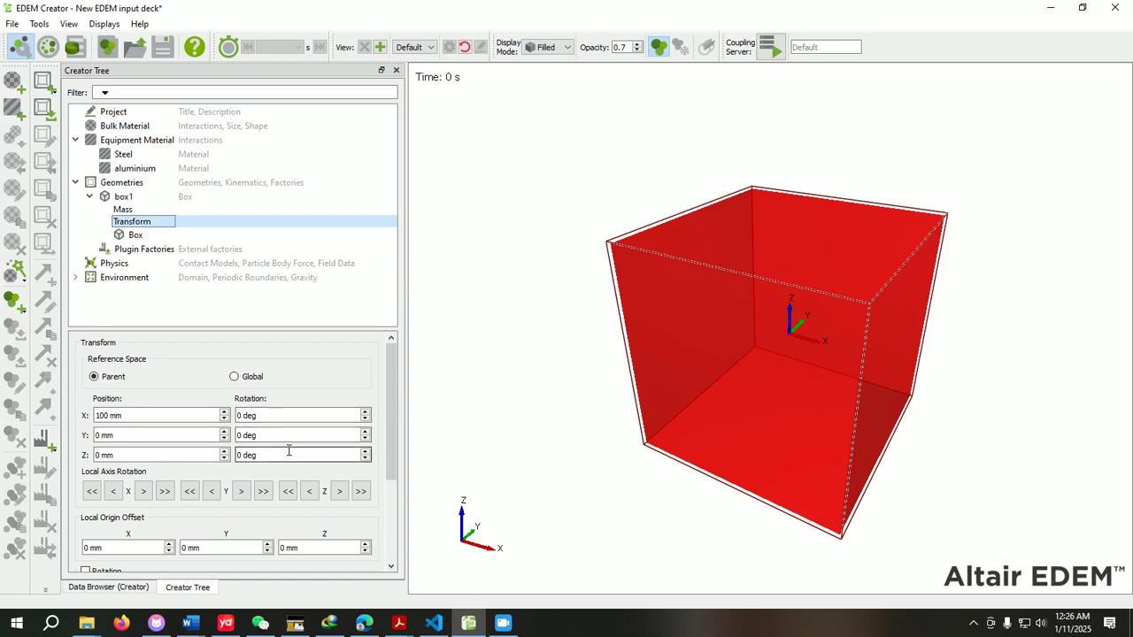
pyautogui.moveTo(245, 415); pyautogui.dragTo(221, 419)
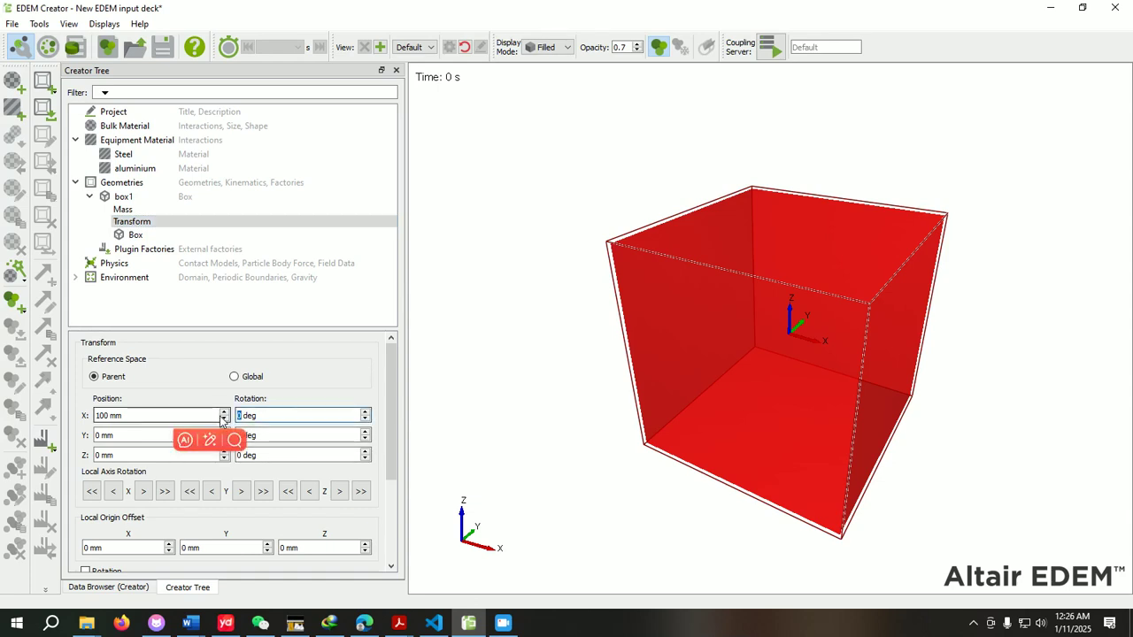
pyautogui.write('45')
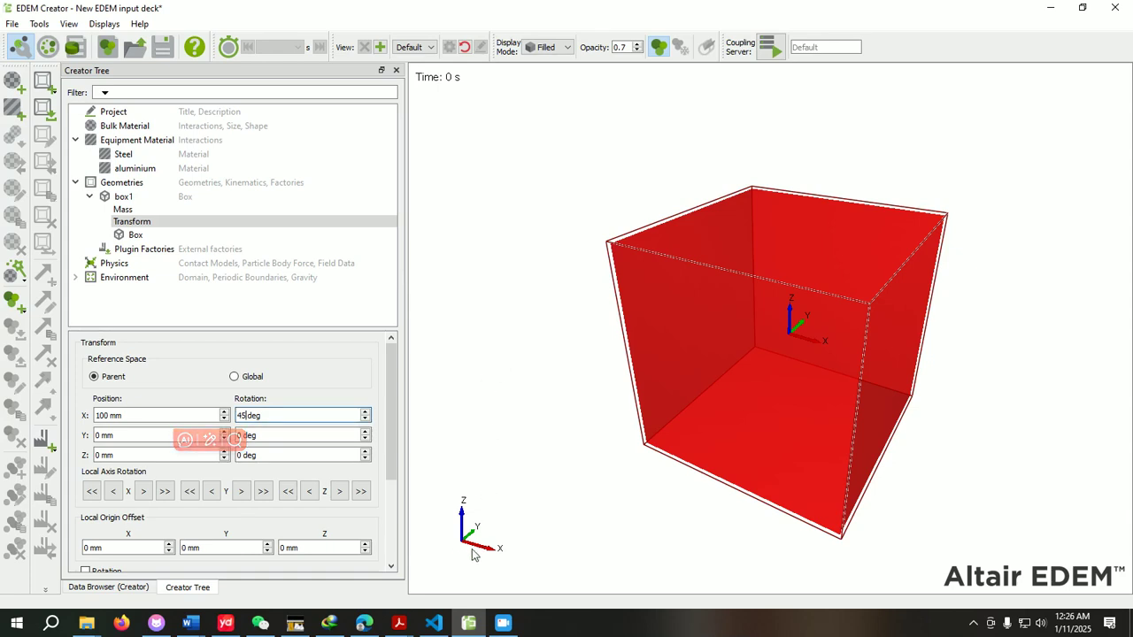
pyautogui.click(567, 391)
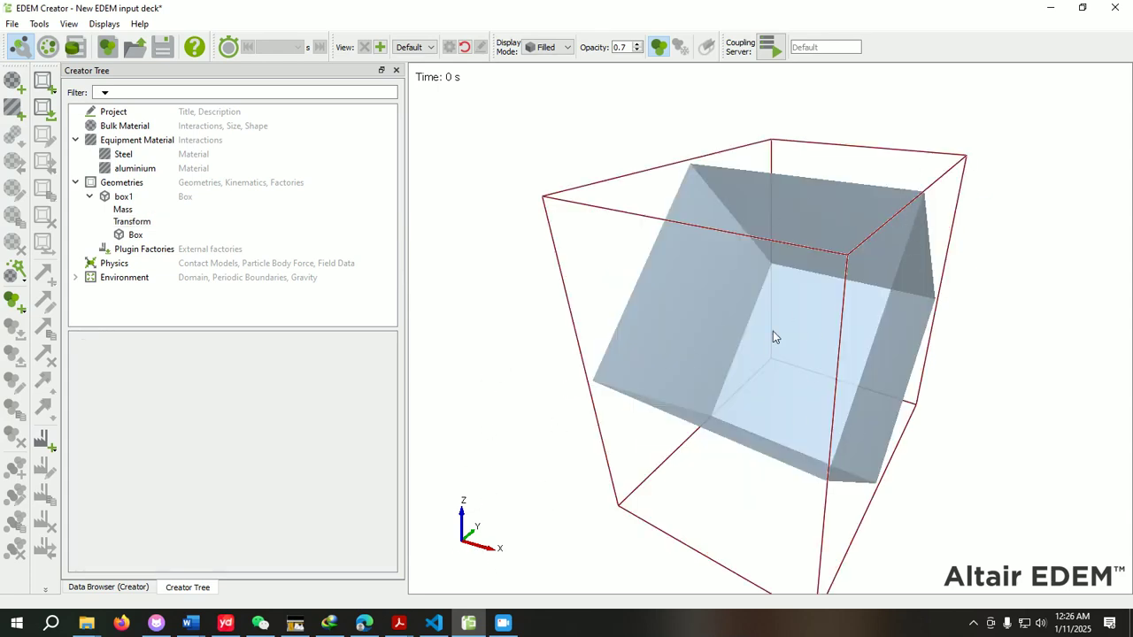
pyautogui.click(141, 221)
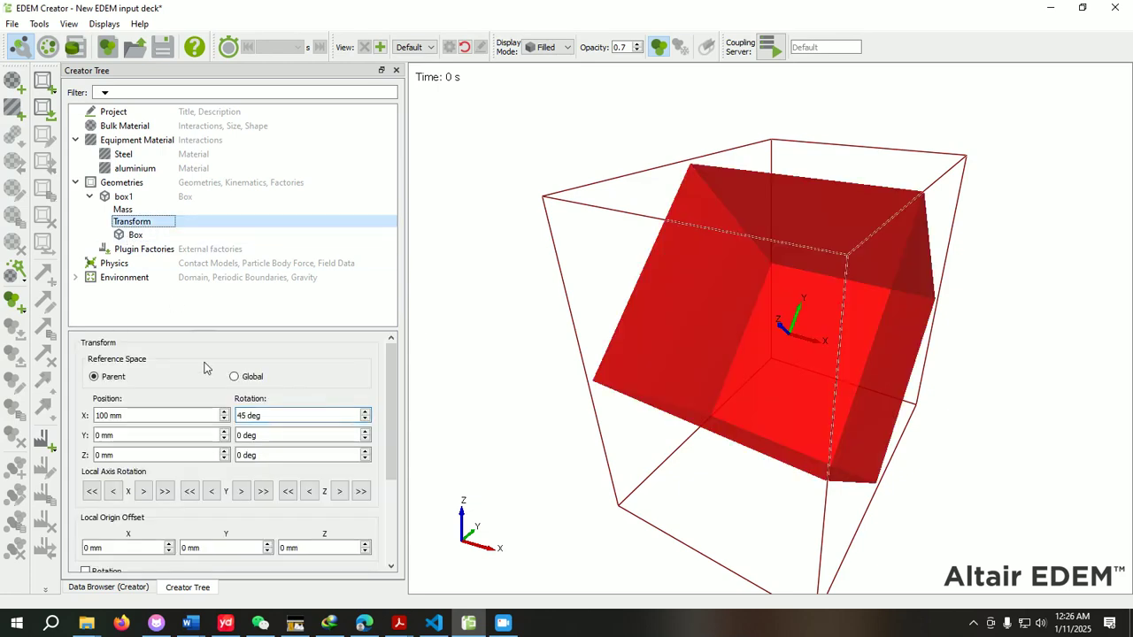
pyautogui.doubleClick(241, 415)
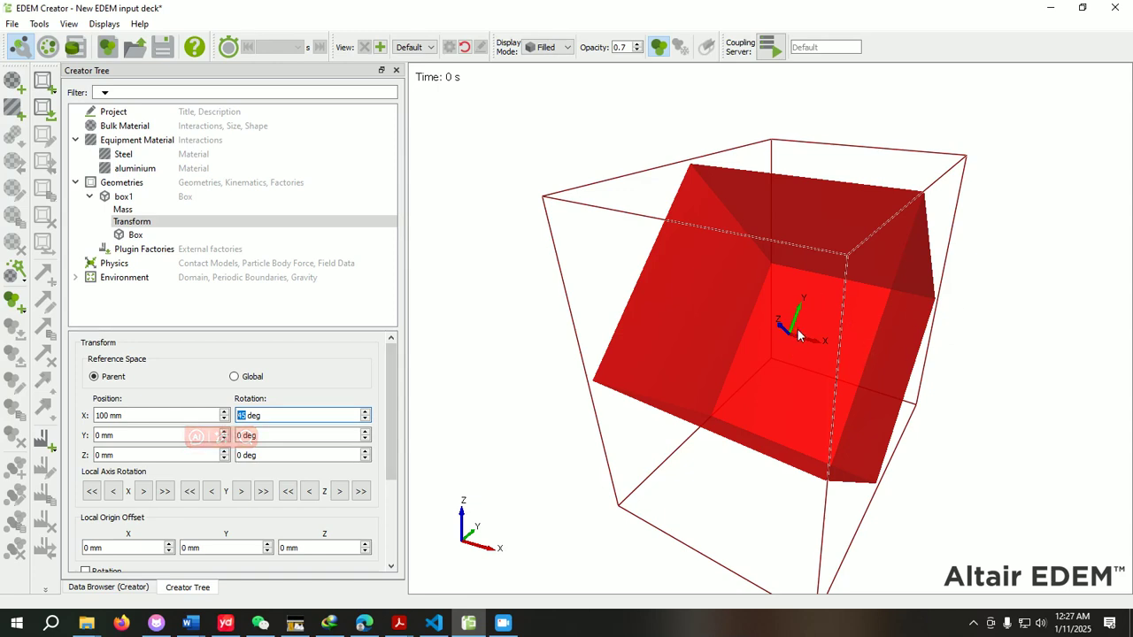
pyautogui.click(464, 319)
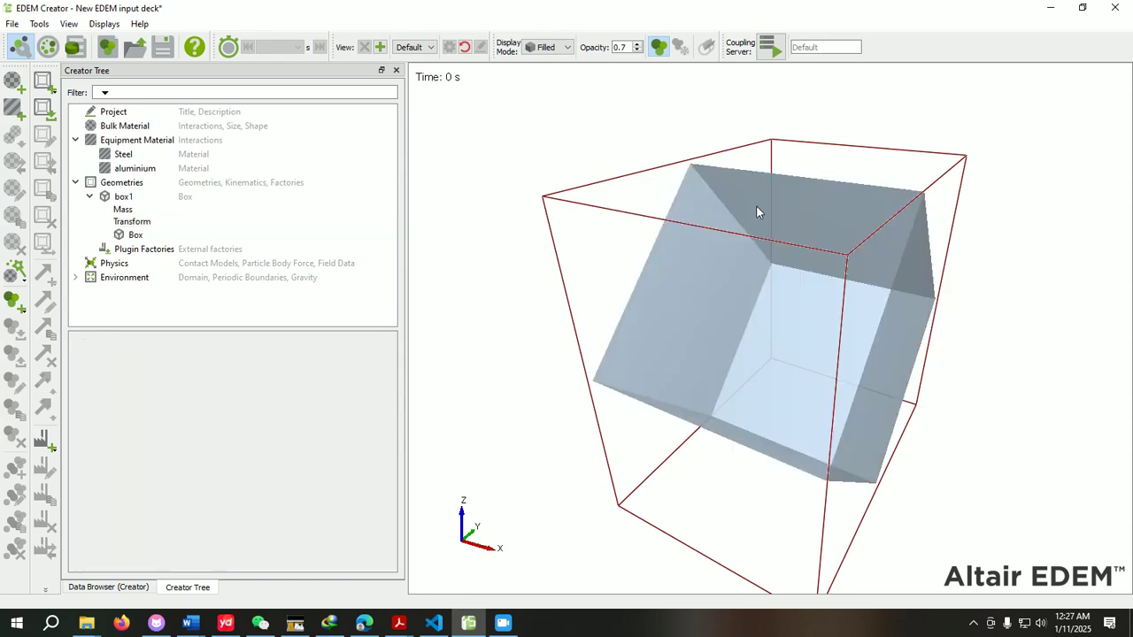
# Step: Add a cylinder geometry to the Geometries section and assign aluminium as its material
pyautogui.rightClick(128, 188)
pyautogui.moveTo(314, 193)
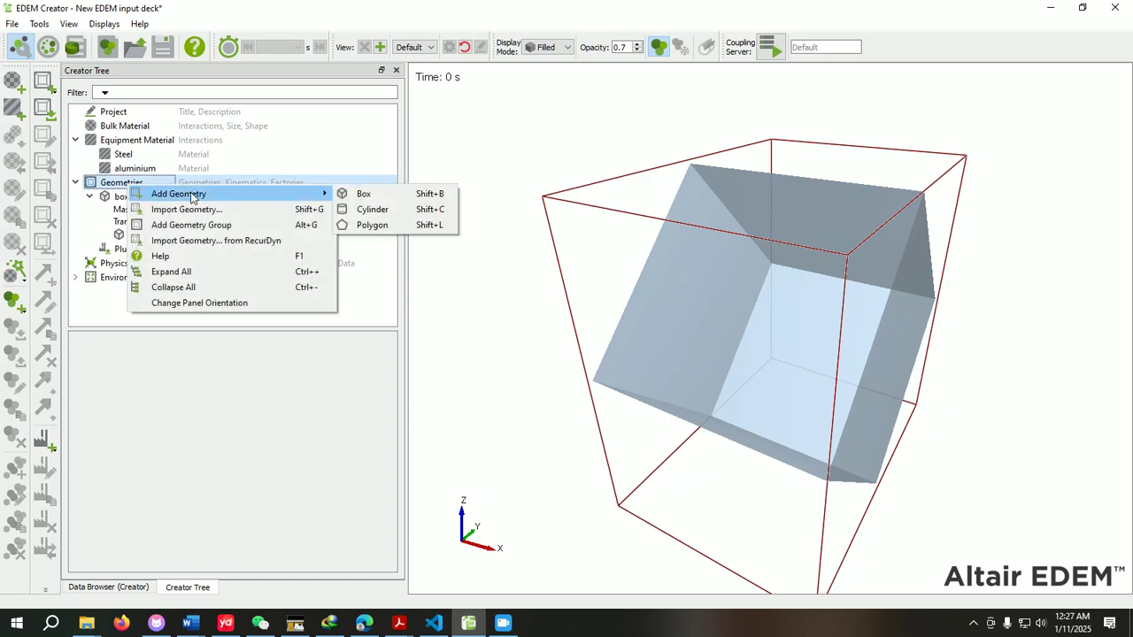
pyautogui.click(408, 210)
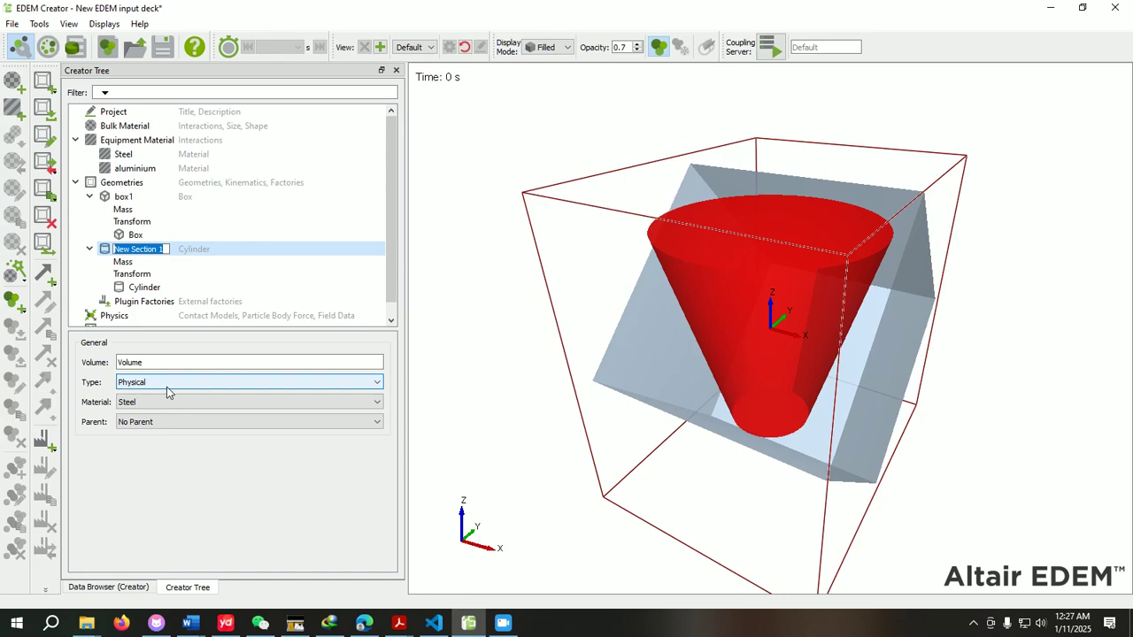
pyautogui.click(151, 402)
pyautogui.click(147, 413)
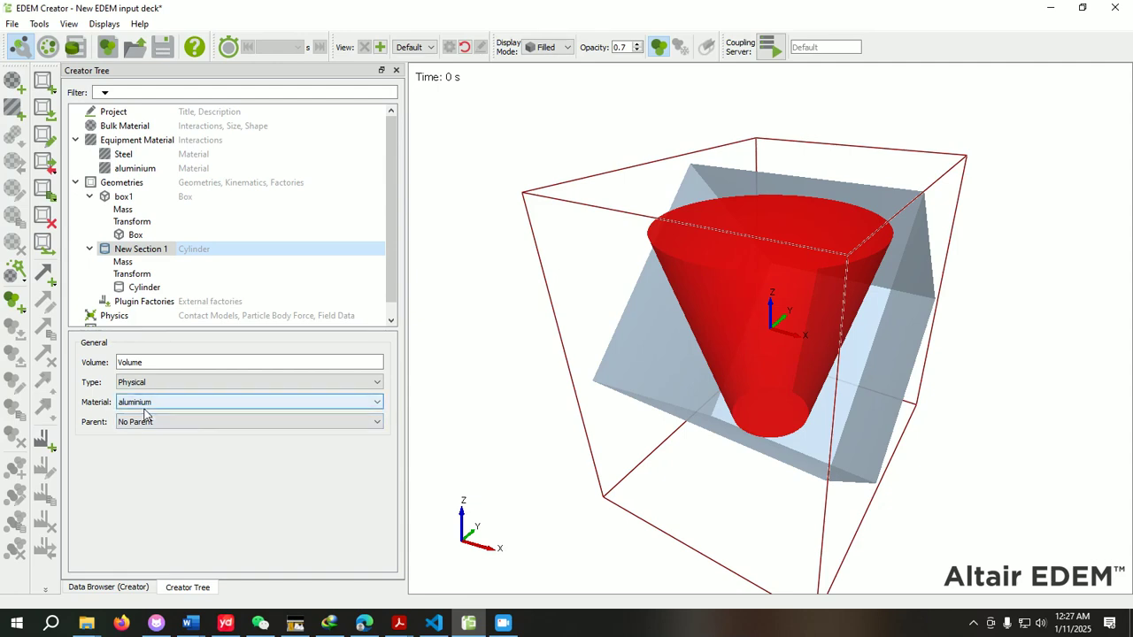
# Step: Set the start radius of the new cylinder to 500 mm
pyautogui.click(159, 289)
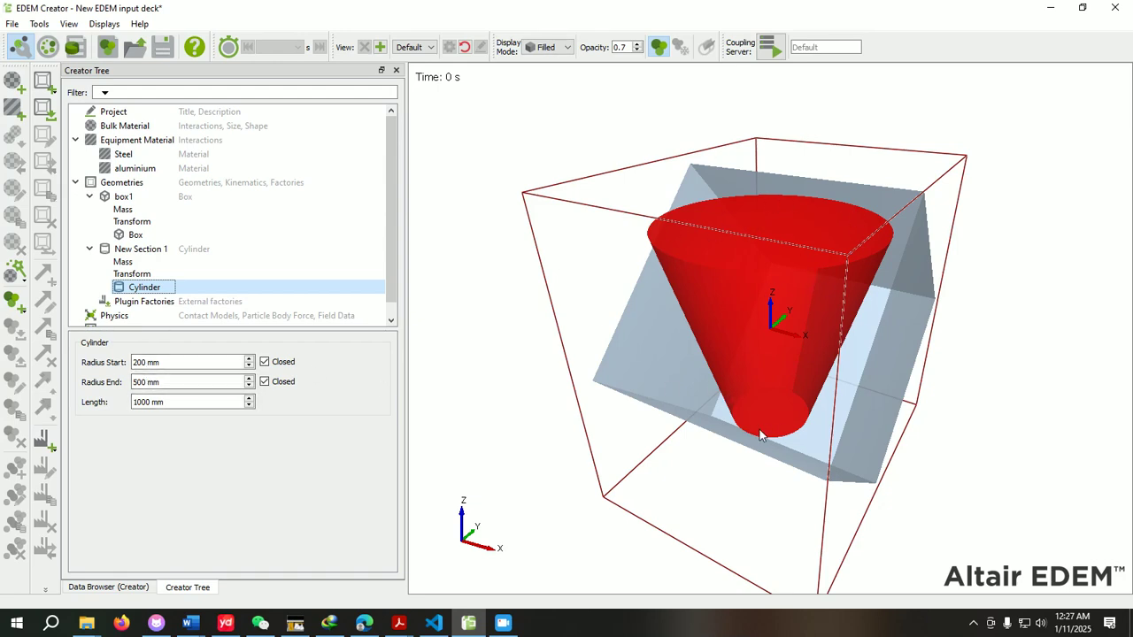
pyautogui.moveTo(142, 363); pyautogui.dragTo(121, 363)
pyautogui.doubleClick(129, 362)
pyautogui.press('BackSpace')
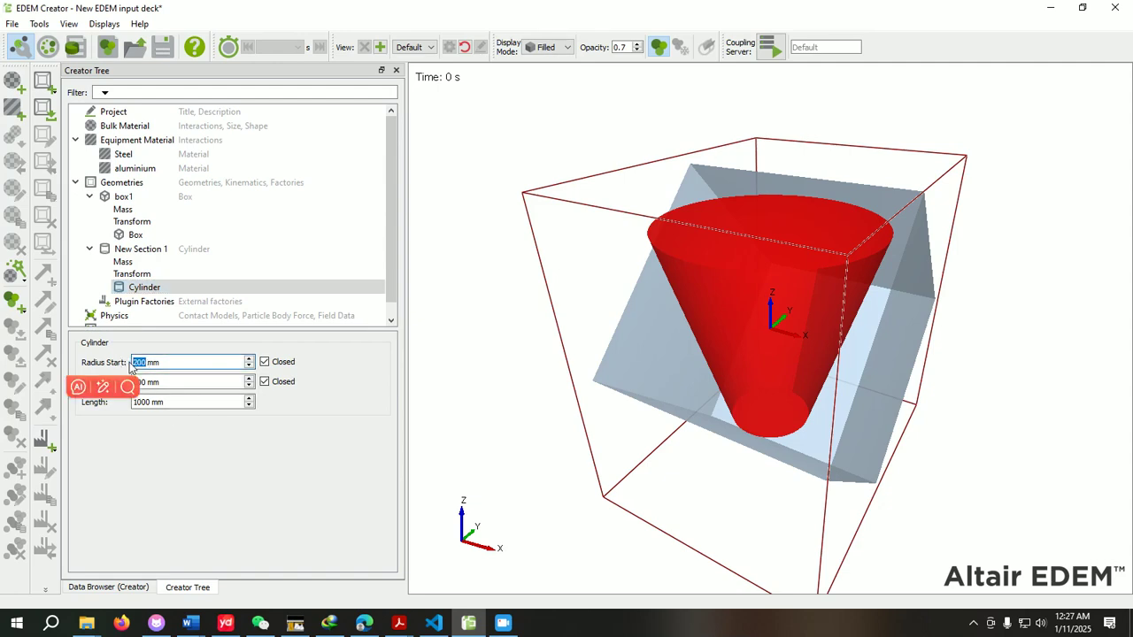
pyautogui.write('500')
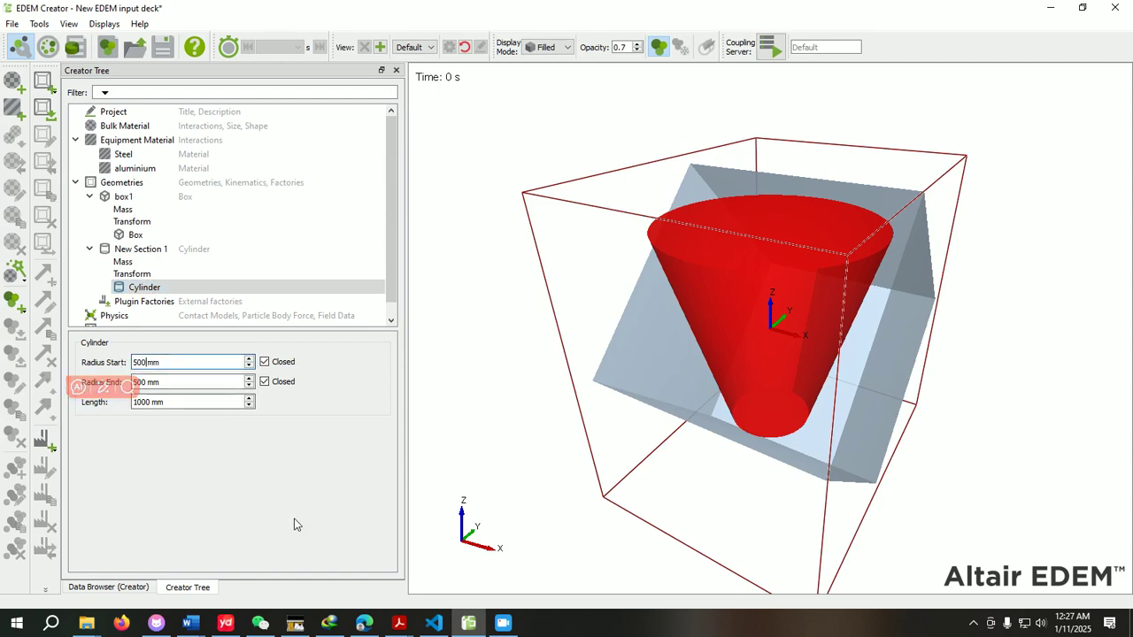
pyautogui.press('Return')
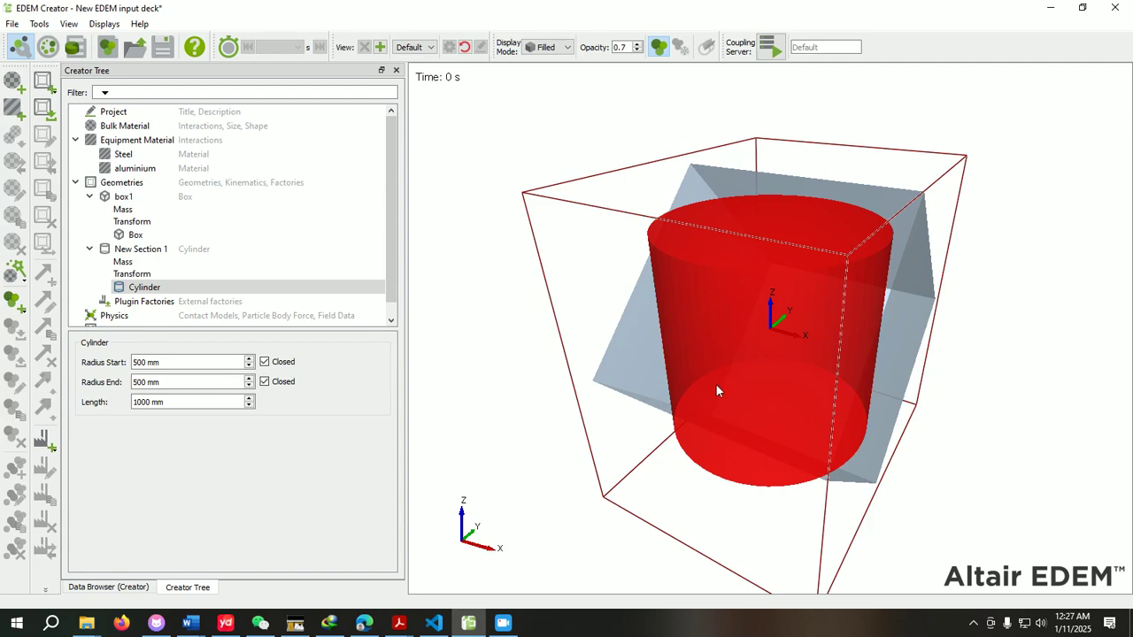
# Step: Set the cylinder's length to 100 mm
pyautogui.click(142, 402)
pyautogui.moveTo(149, 402); pyautogui.dragTo(127, 405)
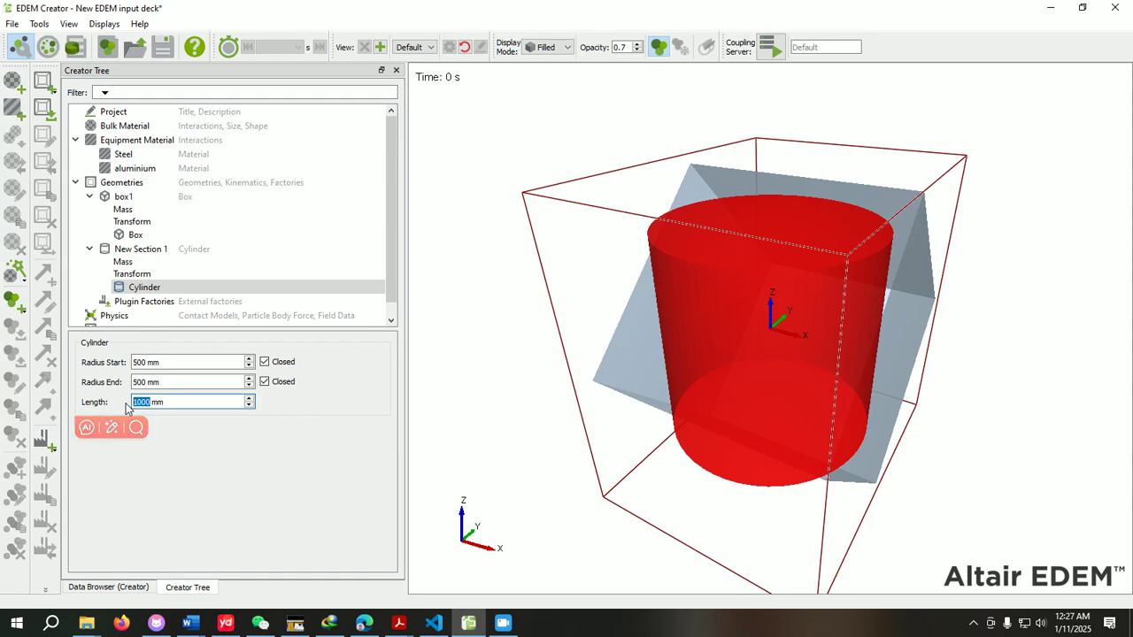
pyautogui.write('100')
pyautogui.press('Return')
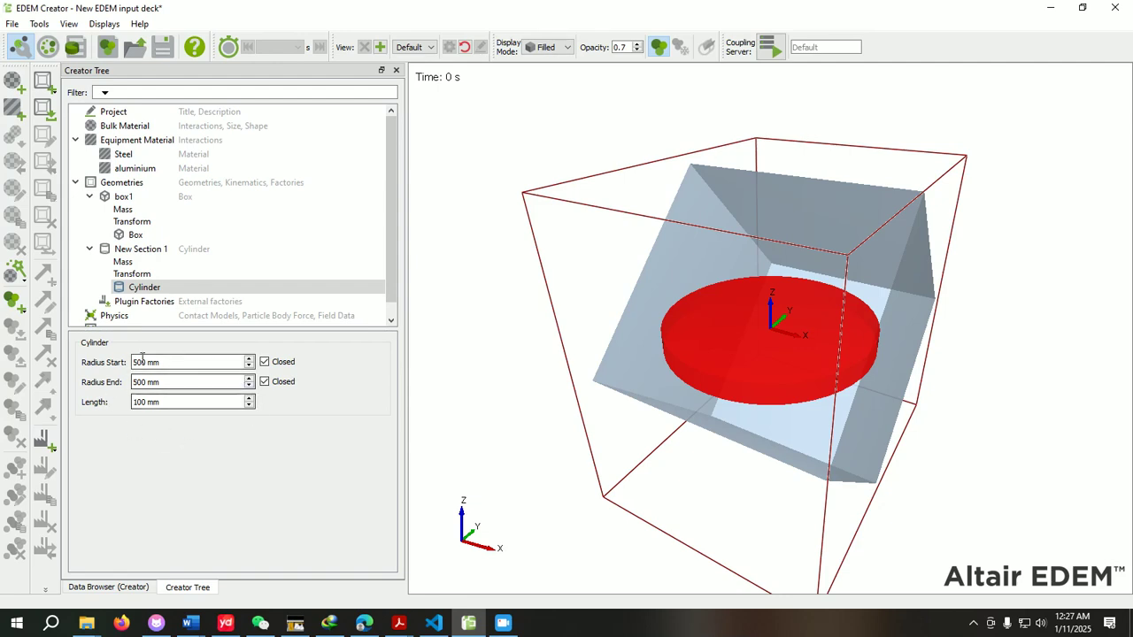
# Step: Try the cylinder with its start end open, switching the Closed option off and on again
pyautogui.click(265, 364)
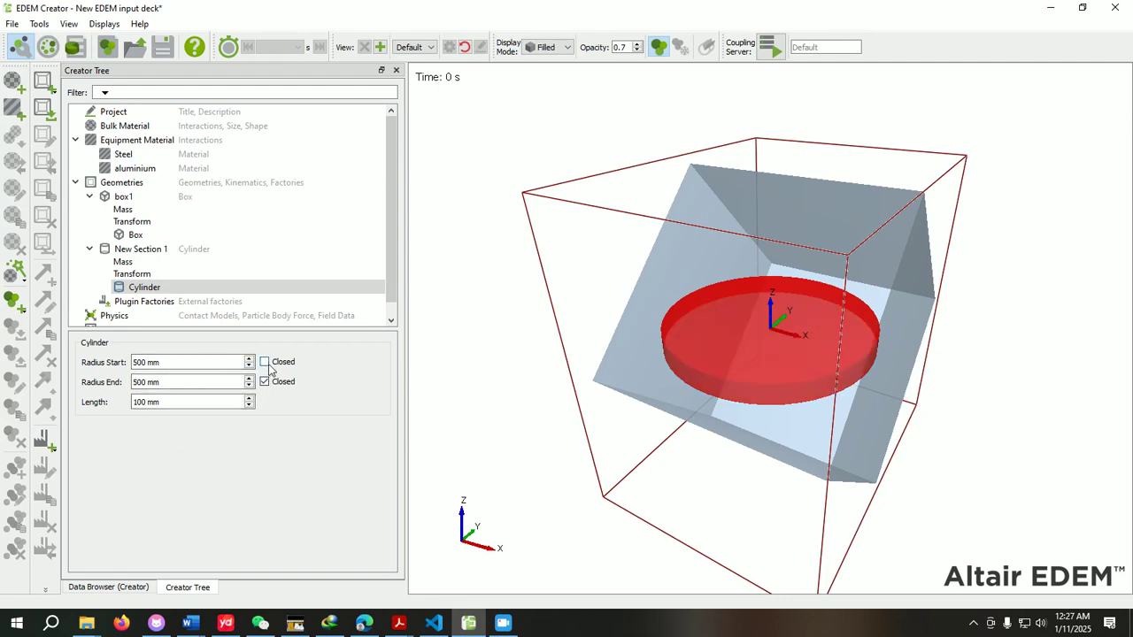
pyautogui.click(268, 365)
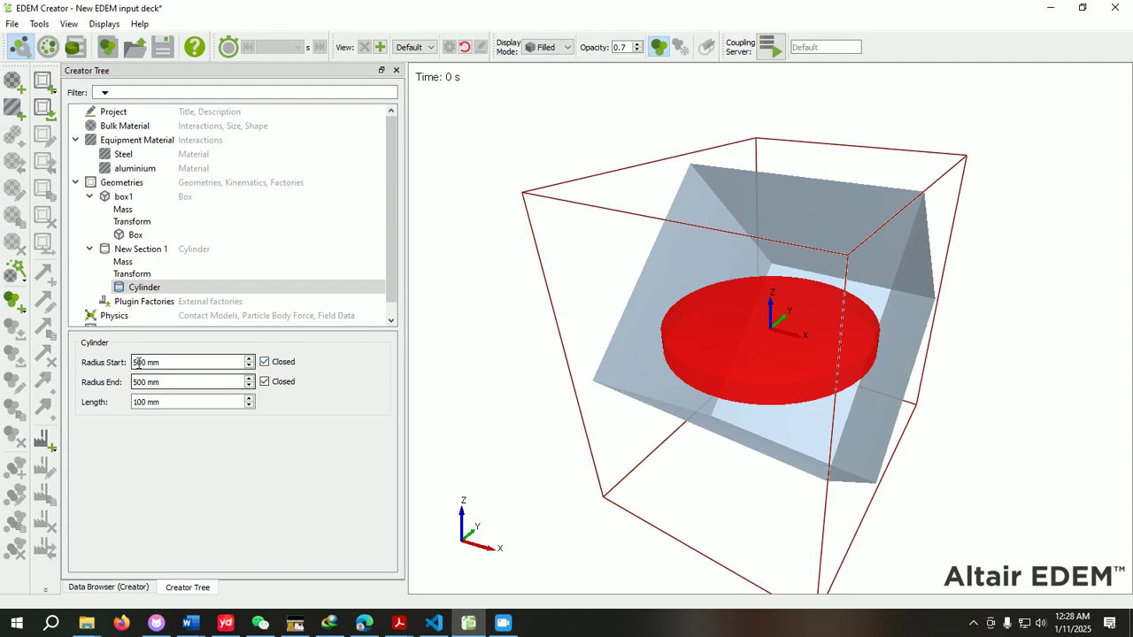
pyautogui.click(265, 365)
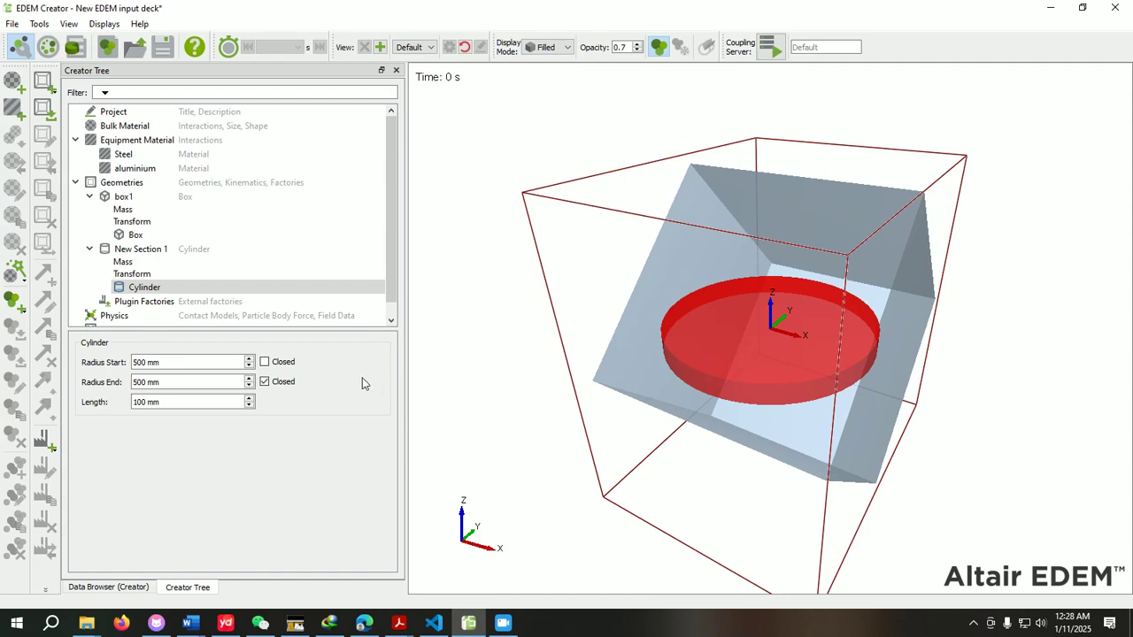
pyautogui.click(264, 363)
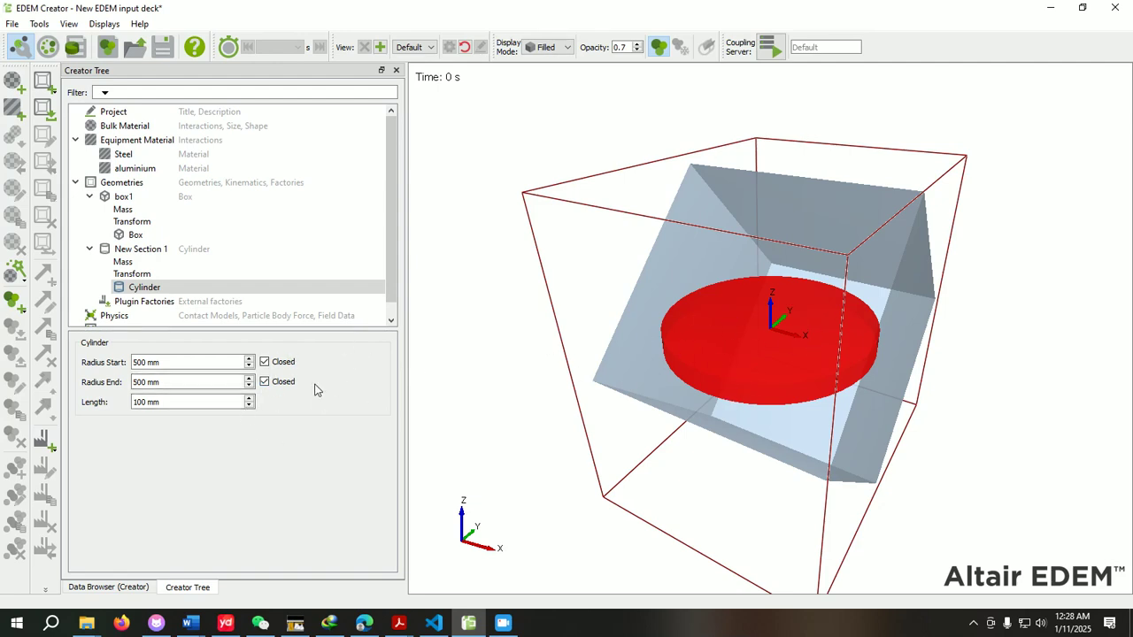
# Step: Rotate the cylinder by 45 degrees about the X axis and check its orientation inside box1
pyautogui.click(146, 274)
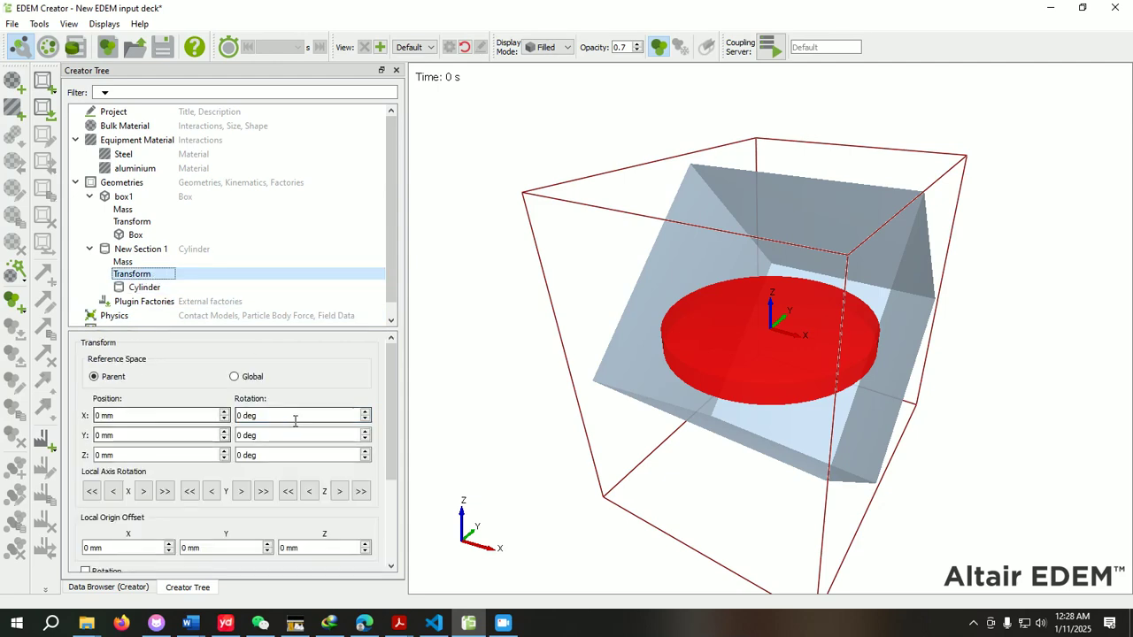
pyautogui.doubleClick(239, 415)
pyautogui.write('90')
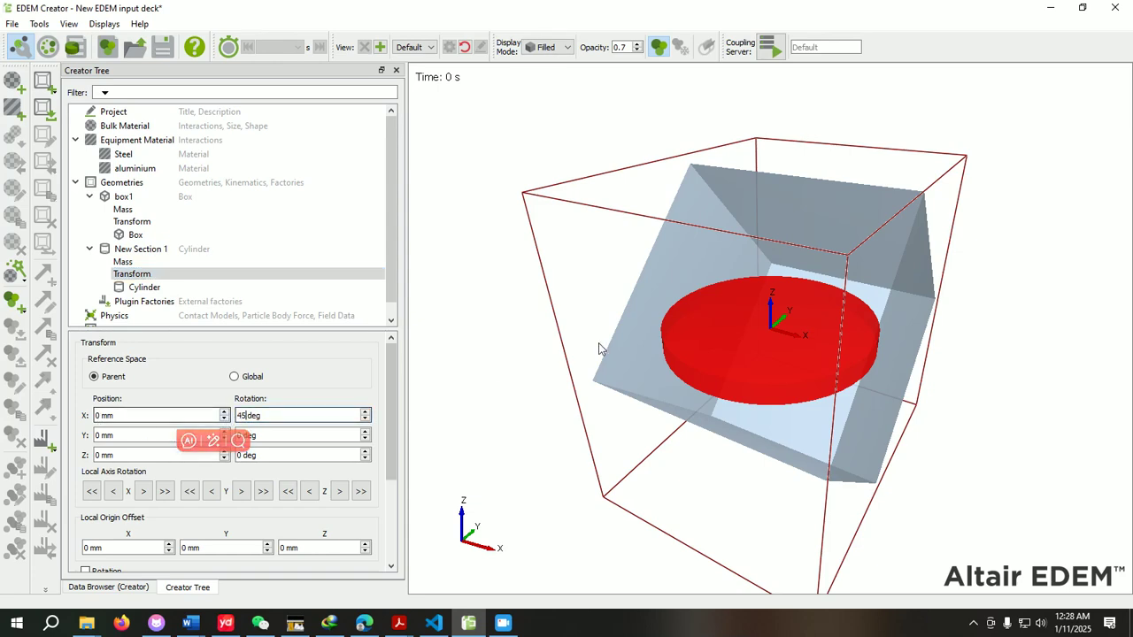
pyautogui.click(503, 383)
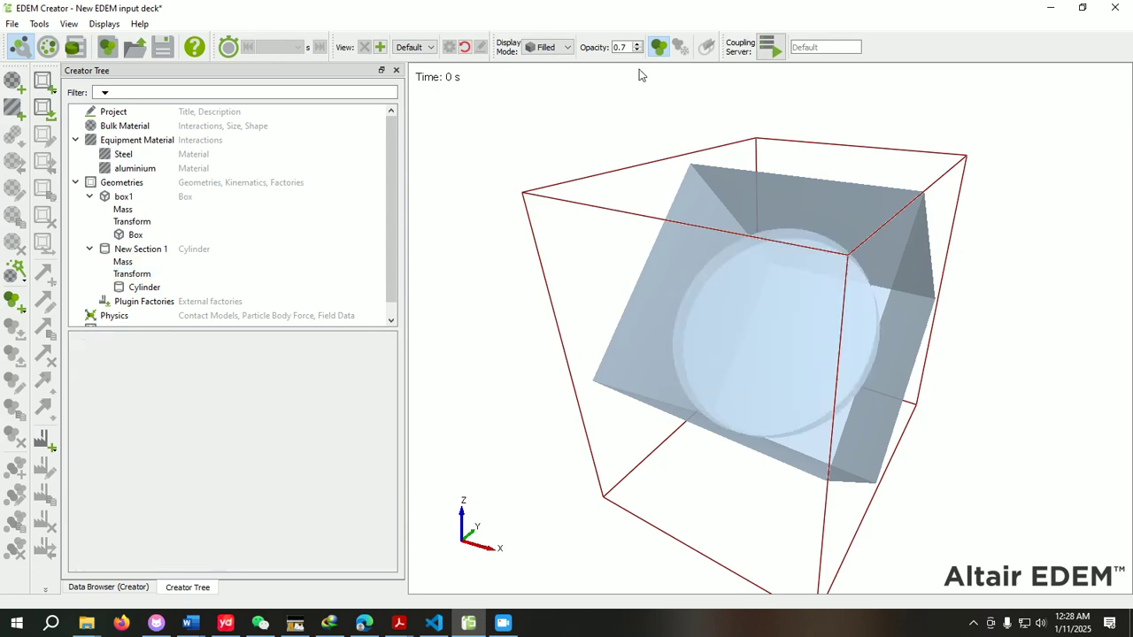
pyautogui.moveTo(682, 307); pyautogui.dragTo(776, 291)
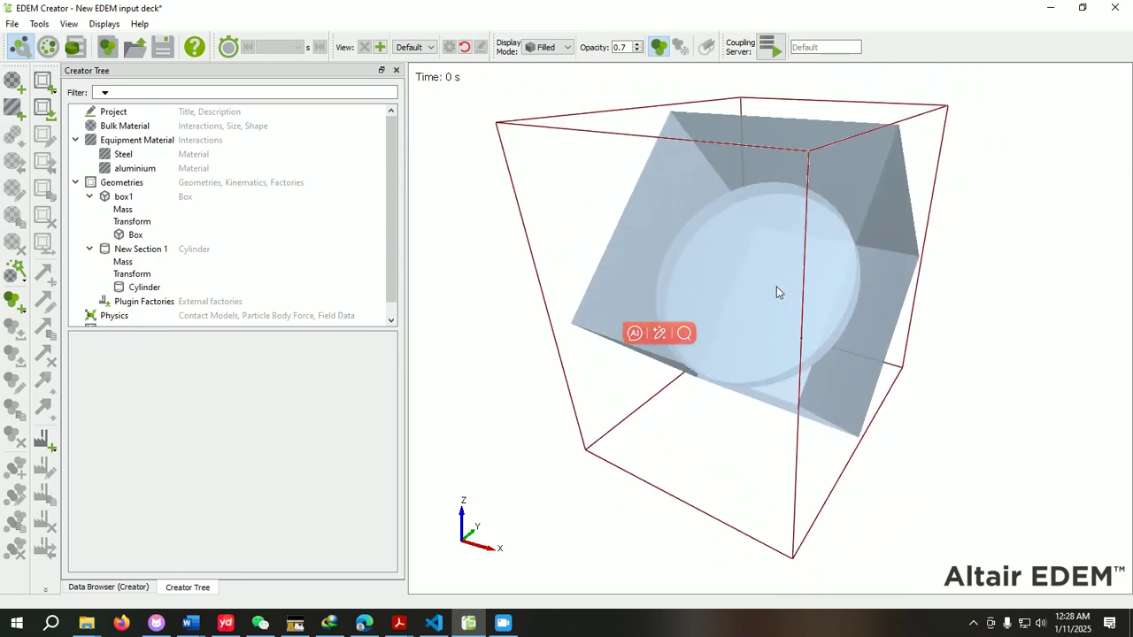
pyautogui.scroll(-3, 779, 291)
pyautogui.moveTo(755, 409); pyautogui.dragTo(766, 360)
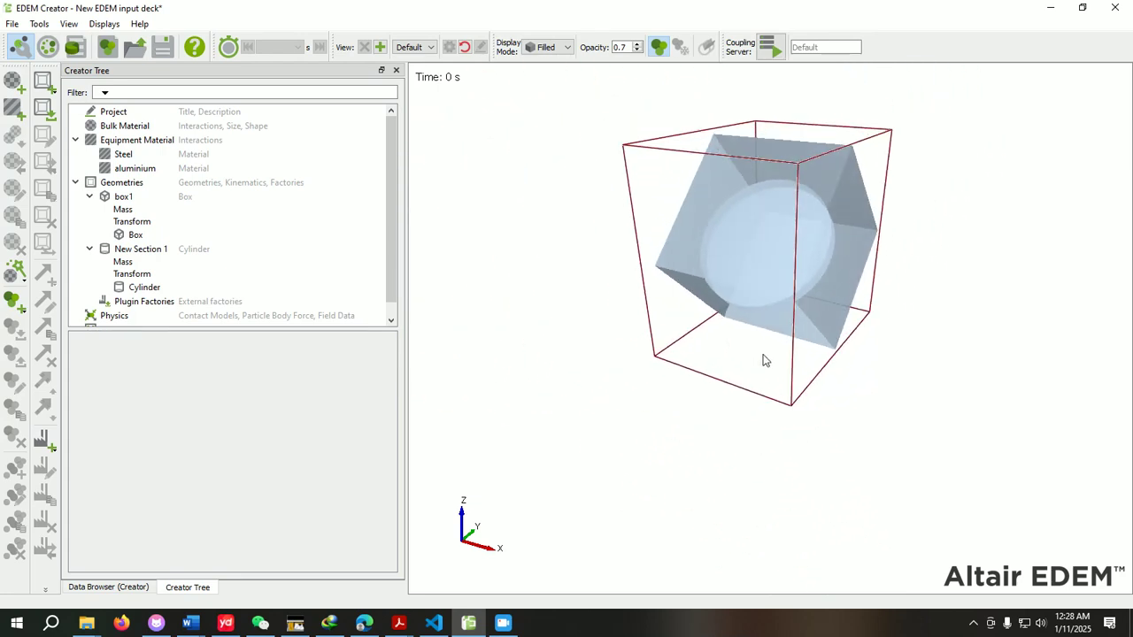
pyautogui.click(131, 274)
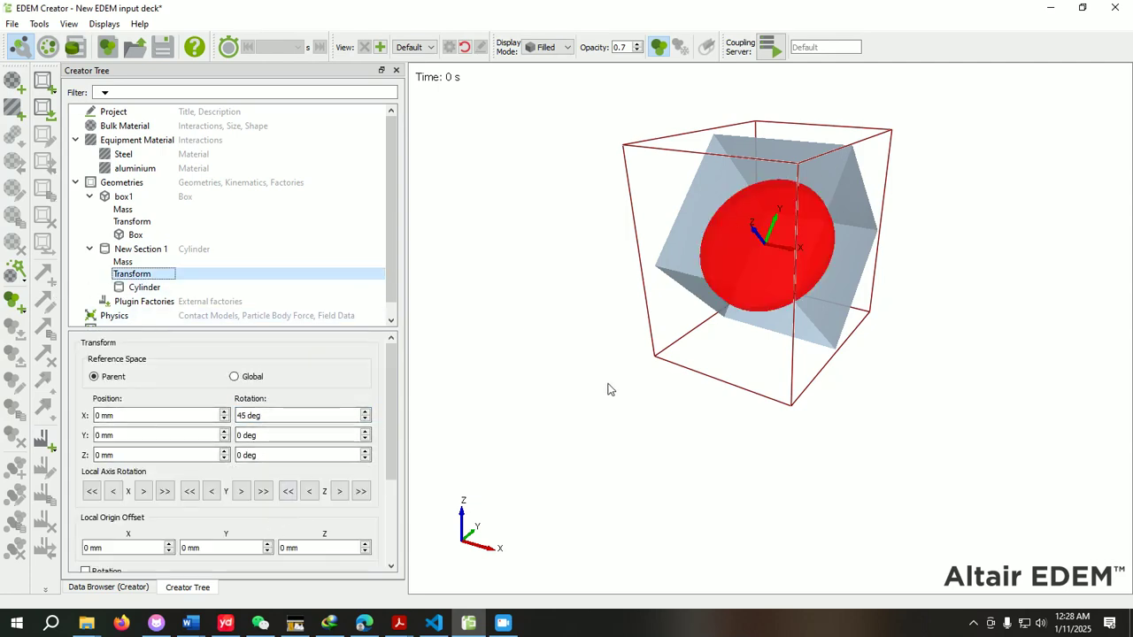
pyautogui.rightClick(141, 185)
pyautogui.moveTo(215, 192)
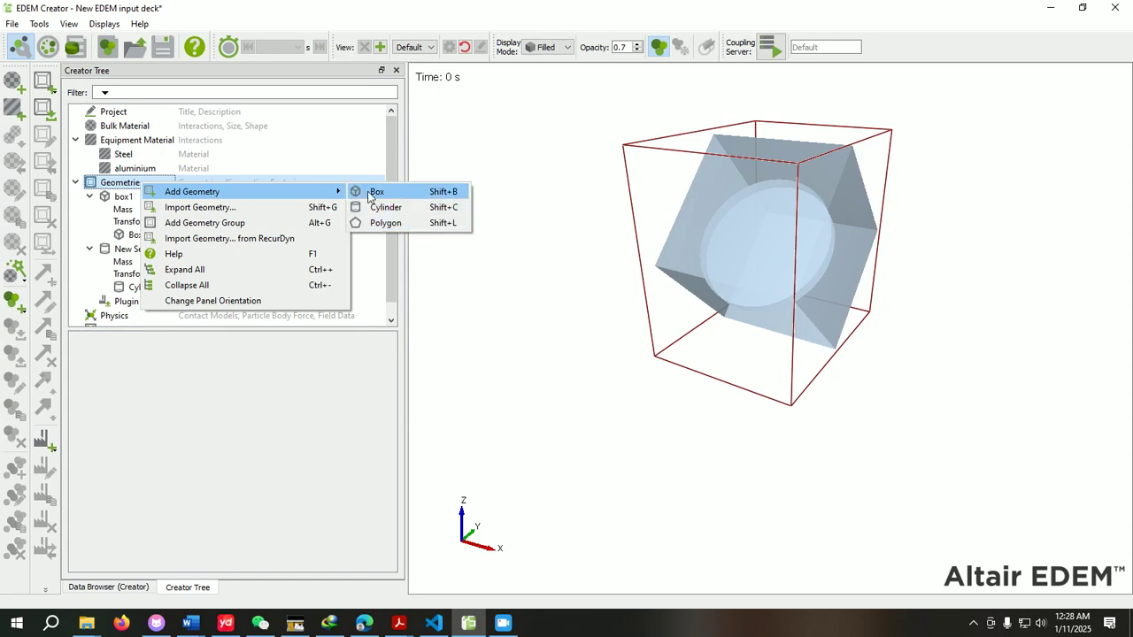
pyautogui.click(477, 164)
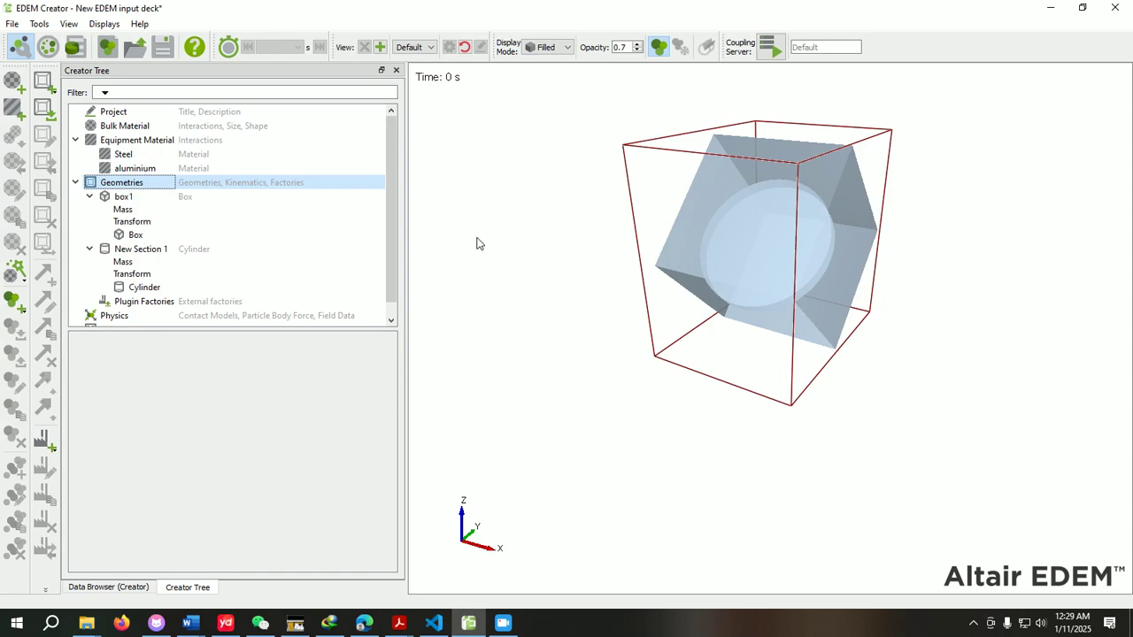